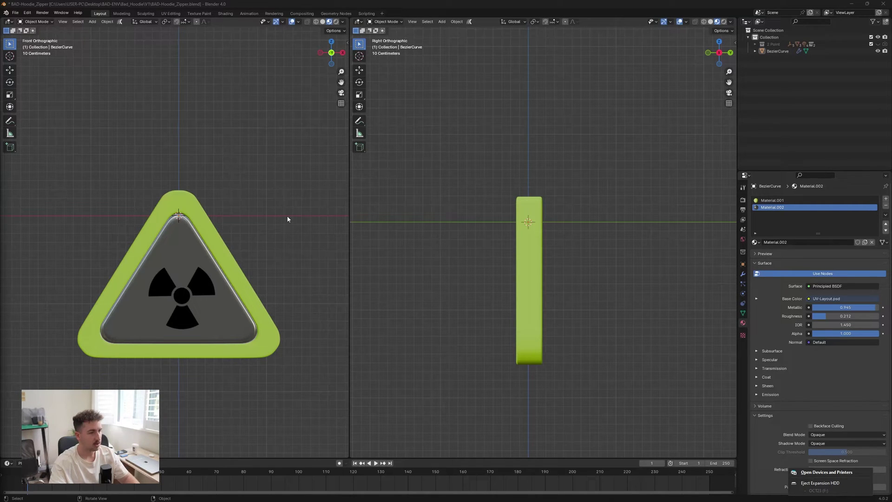
Add a Bezier circle curve at the 3D cursor and rotate it 90 degrees about the X axis.
{"action": "key", "text": "shift+a"}
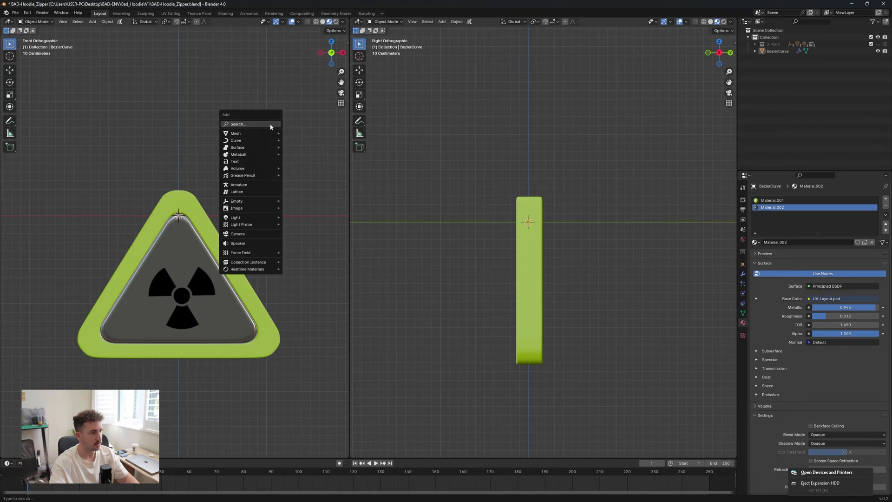
{"action": "mouse_move", "coordinate": [266, 140]}
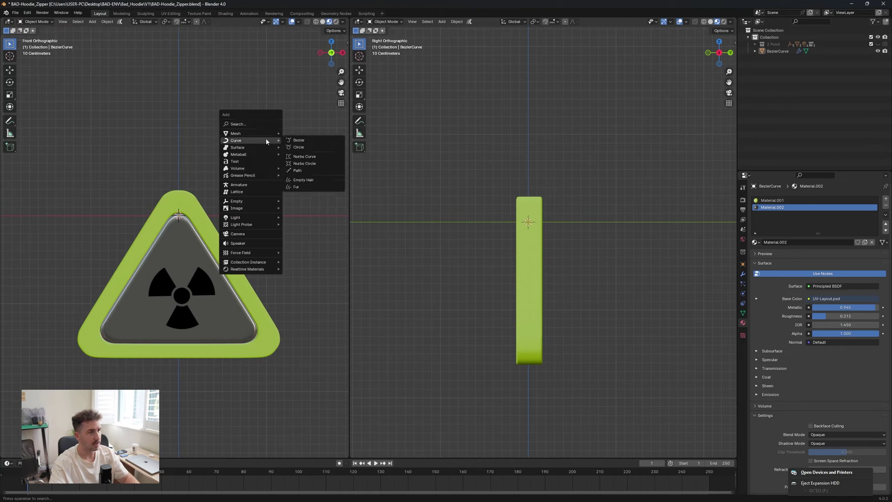
{"action": "left_click", "coordinate": [308, 147]}
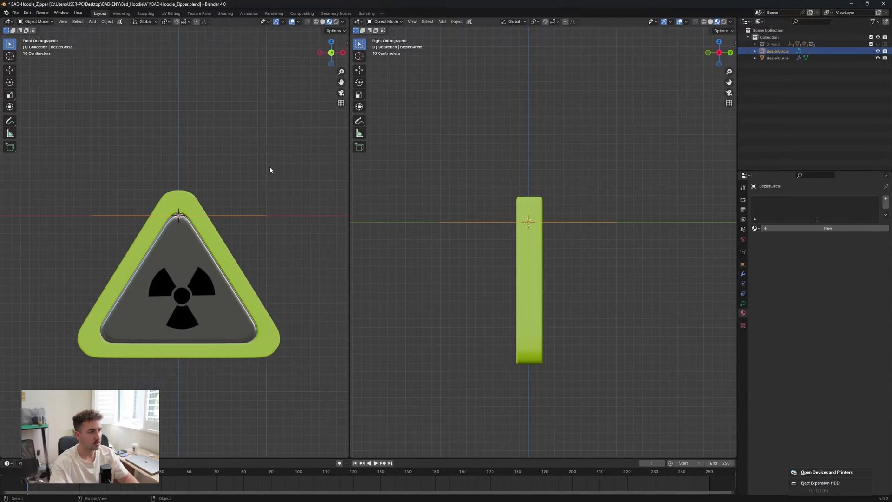
{"action": "type", "text": "rx90"}
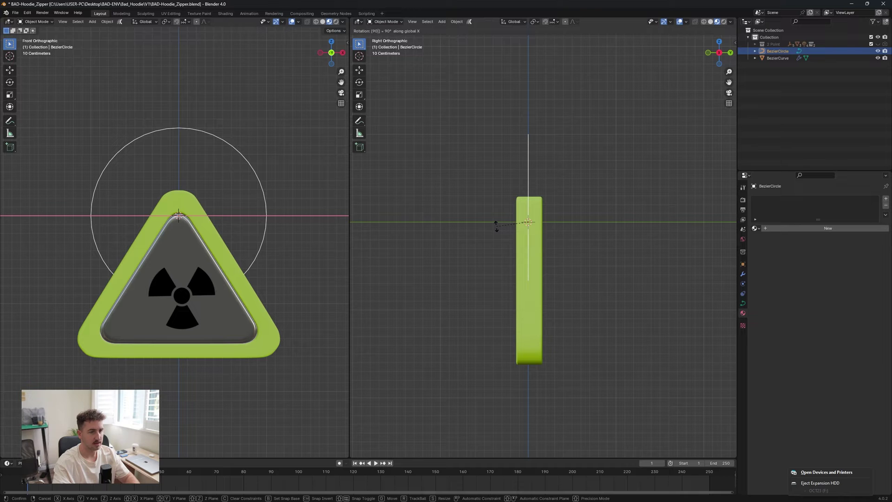
{"action": "key", "text": "Return"}
Scale the circle down and narrow its control points along X into an upright loop over the triangle's top corner.
{"action": "key", "text": "s"}
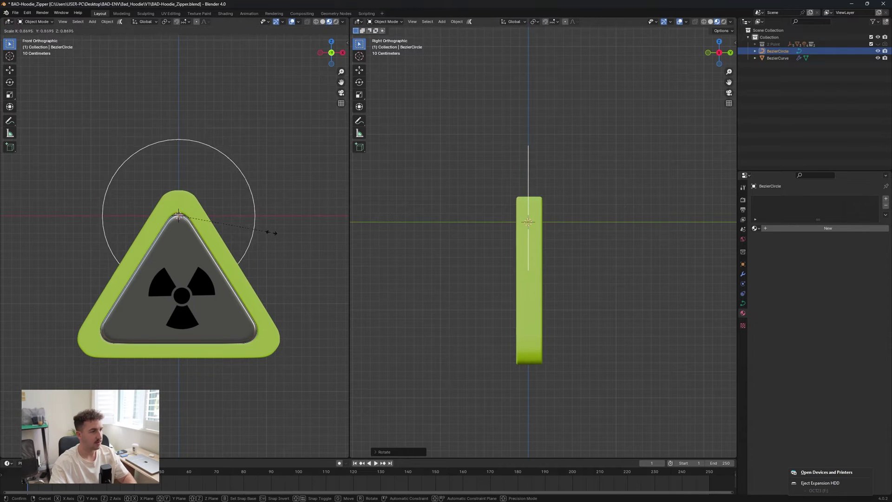
{"action": "left_click", "coordinate": [231, 232]}
{"action": "key", "text": "Tab"}
{"action": "scroll", "coordinate": [230, 232], "scroll_direction": "up", "scroll_amount": 2}
{"action": "key", "text": "s"}
{"action": "key", "text": "x"}
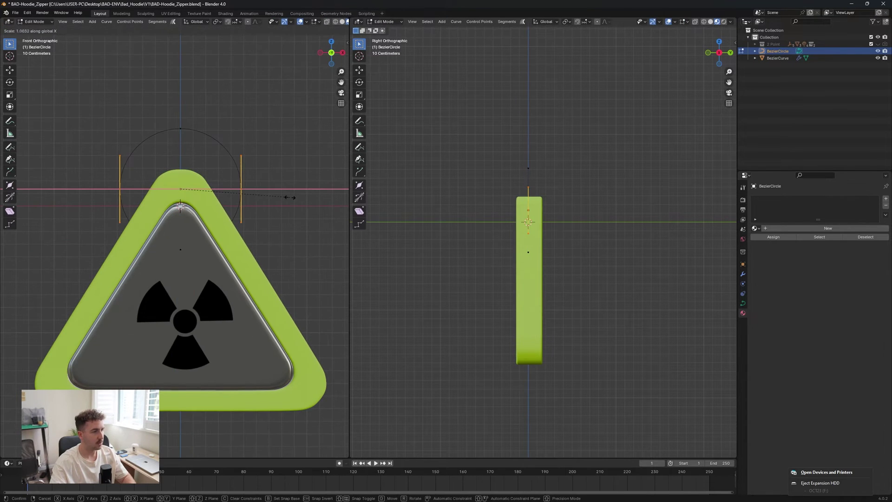
{"action": "left_click", "coordinate": [216, 190]}
{"action": "key", "text": "Tab"}
{"action": "scroll", "coordinate": [531, 185], "scroll_direction": "up", "scroll_amount": 3}
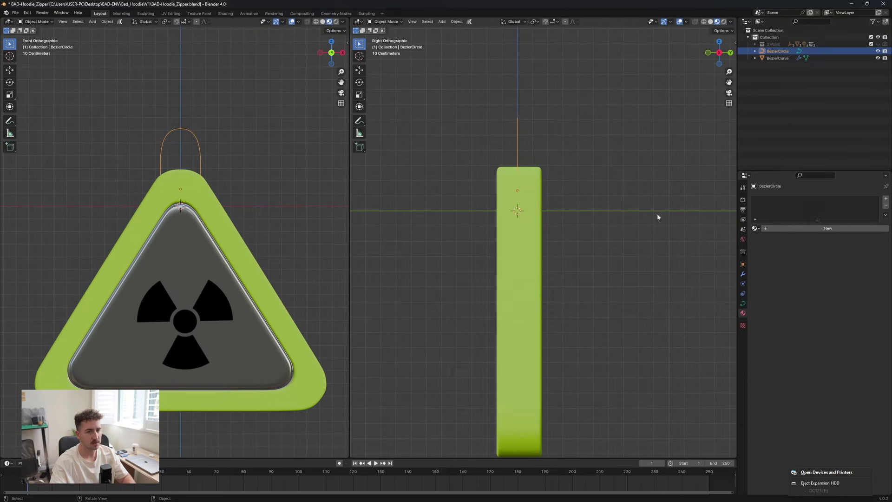
Thicken the loop curve into a tube with a round bevel depth of 0.07 m.
{"action": "left_click", "coordinate": [743, 303]}
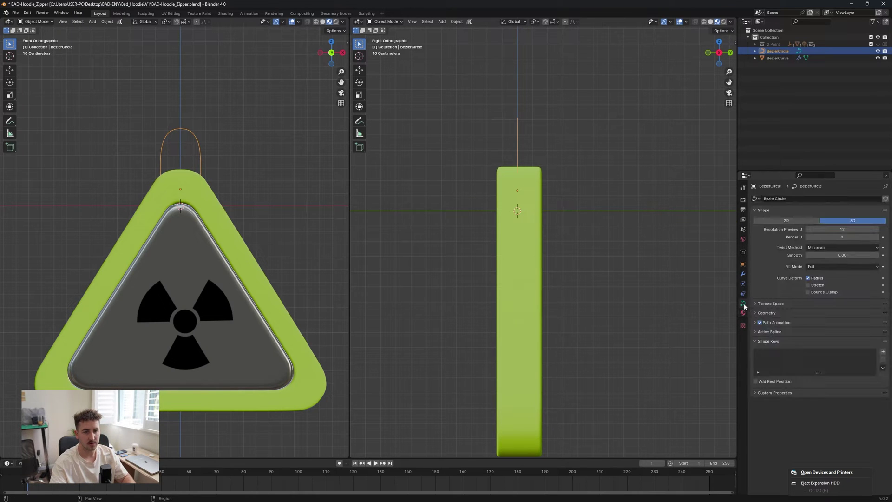
{"action": "left_click", "coordinate": [767, 313]}
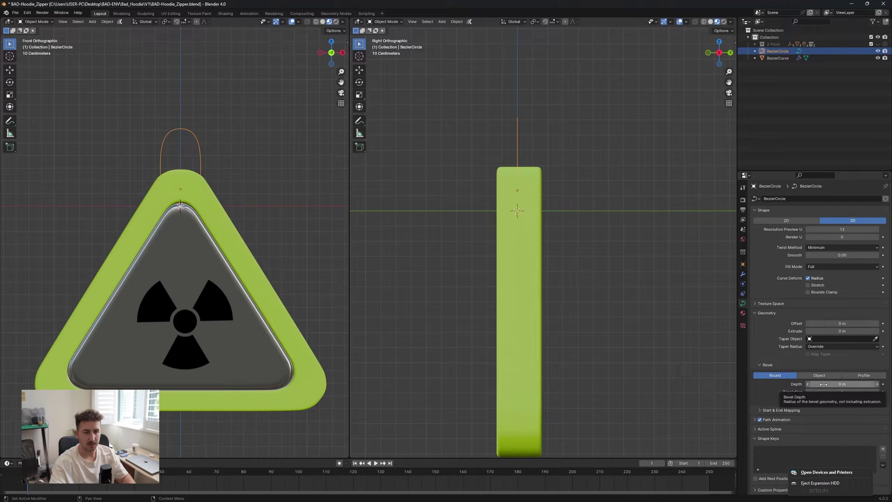
{"action": "mouse_move", "coordinate": [823, 384]}
{"action": "left_mouse_down"}
{"action": "mouse_move", "coordinate": [859, 385]}
{"action": "mouse_move", "coordinate": [836, 385]}
{"action": "left_mouse_up"}
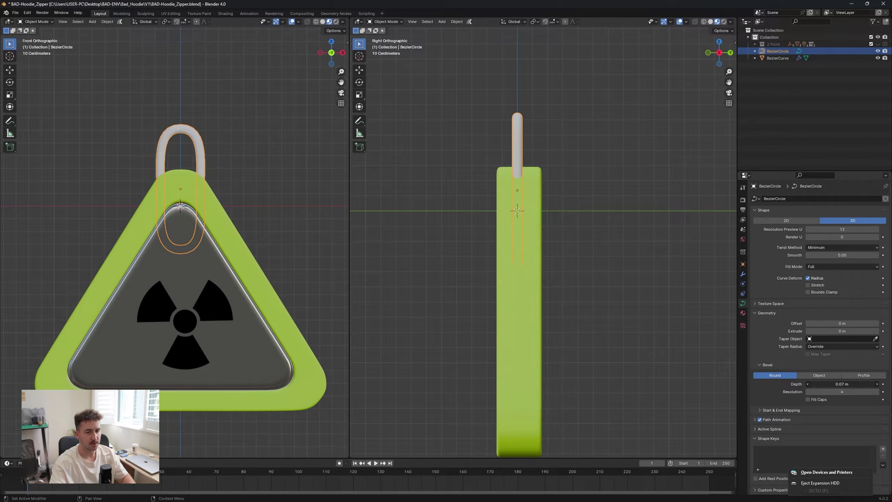
{"action": "left_click", "coordinate": [233, 147]}
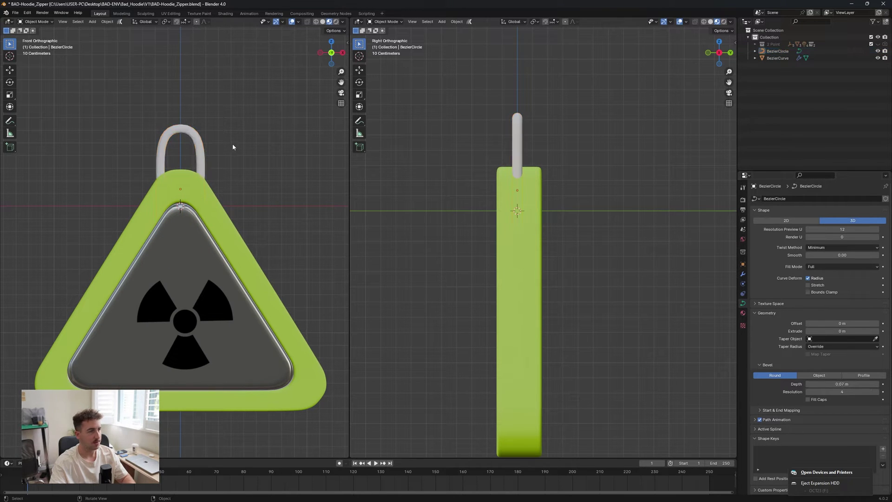
Scale the loop down slightly and reposition it along Z so a small ring protrudes above the triangle's top corner.
{"action": "left_click", "coordinate": [202, 153]}
{"action": "key", "text": "s"}
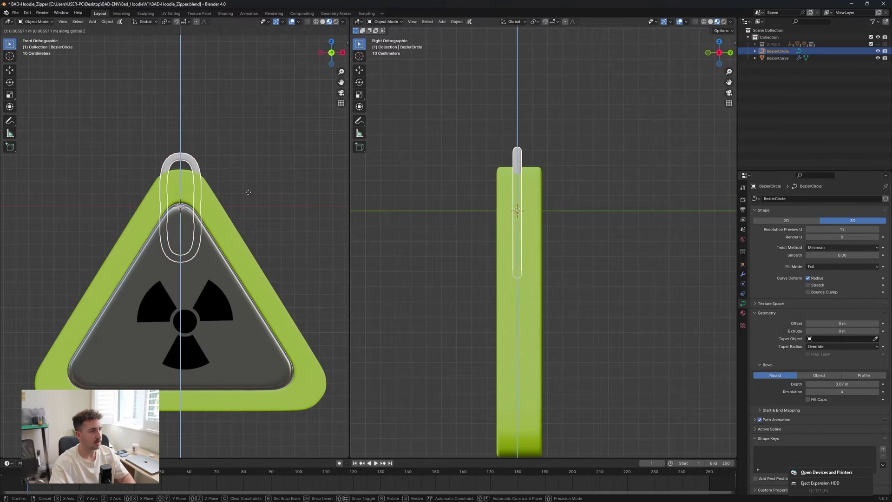
{"action": "left_click", "coordinate": [250, 194]}
{"action": "left_click", "coordinate": [250, 194]}
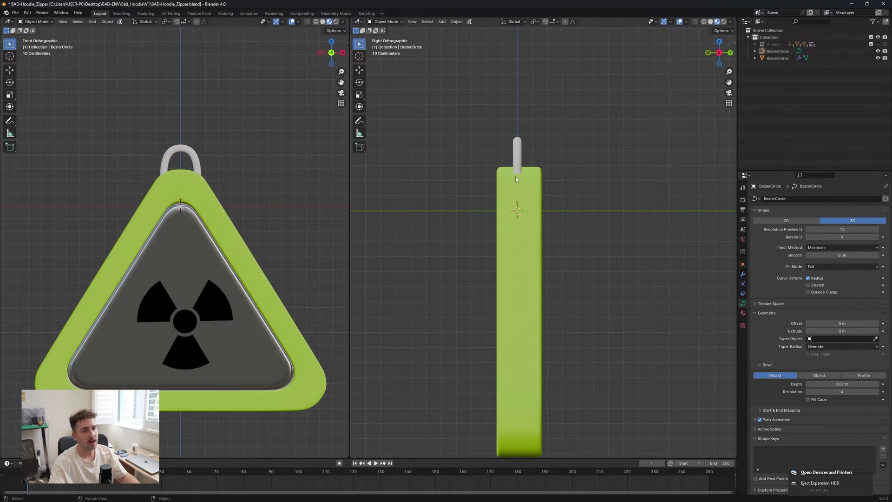
{"action": "left_click", "coordinate": [199, 170]}
{"action": "left_click", "coordinate": [272, 161]}
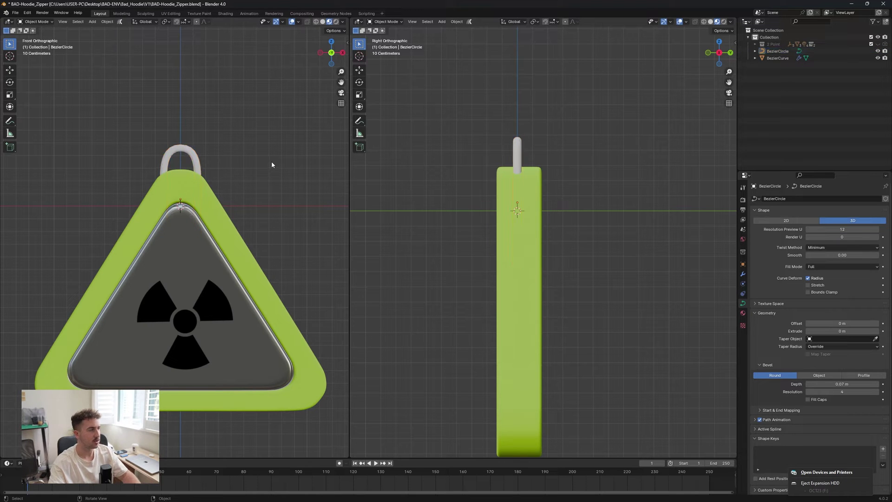
Move the green triangle along Y so its thickness is centred on the loop in the side view.
{"action": "left_click", "coordinate": [523, 181]}
{"action": "scroll", "coordinate": [523, 181], "scroll_direction": "up", "scroll_amount": 2}
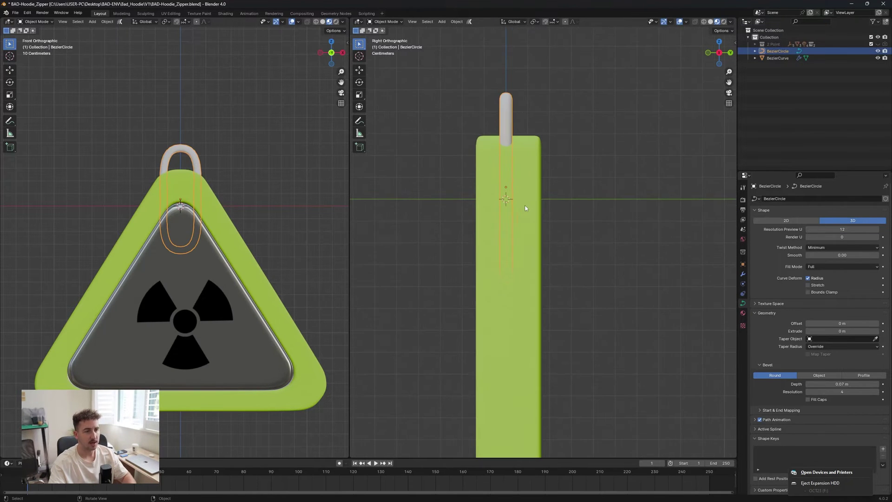
{"action": "key", "text": "g"}
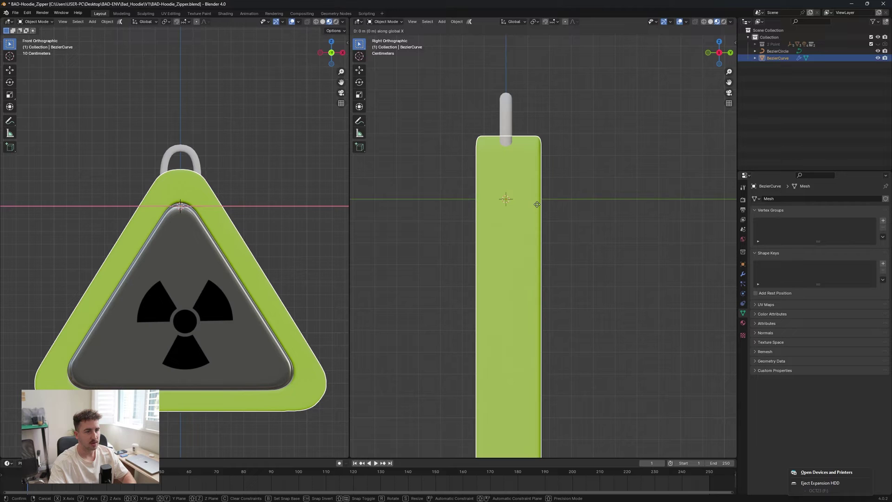
{"action": "key", "text": "y"}
{"action": "left_click", "coordinate": [538, 205]}
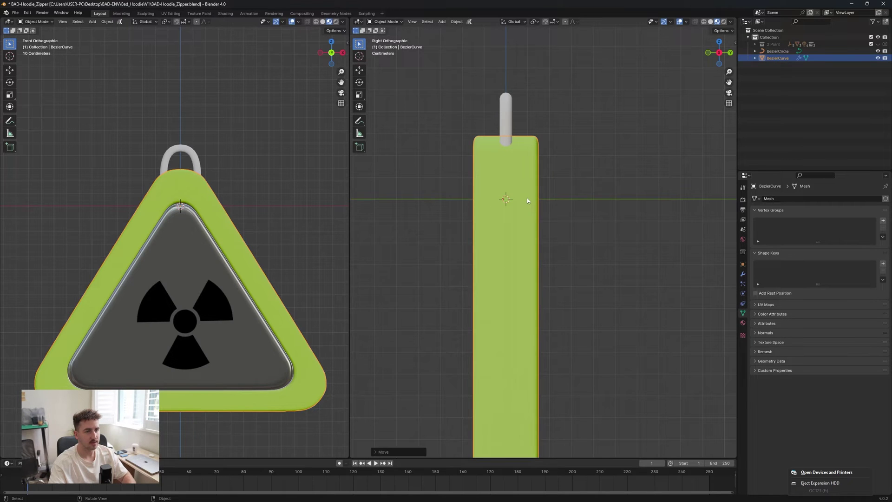
Set the triangle's origin to the 3D cursor.
{"action": "right_click", "coordinate": [527, 201]}
{"action": "mouse_move", "coordinate": [527, 198]}
{"action": "left_click", "coordinate": [602, 213]}
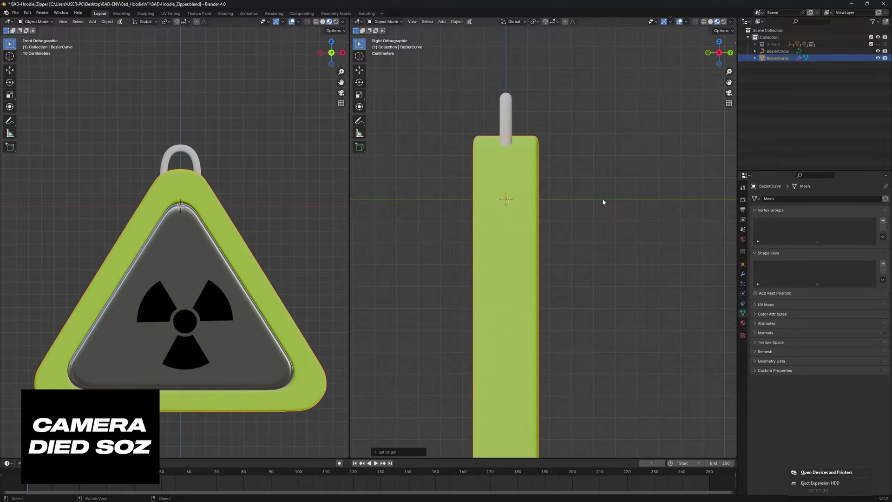
Convert the loop curve to a mesh.
{"action": "left_click", "coordinate": [507, 111]}
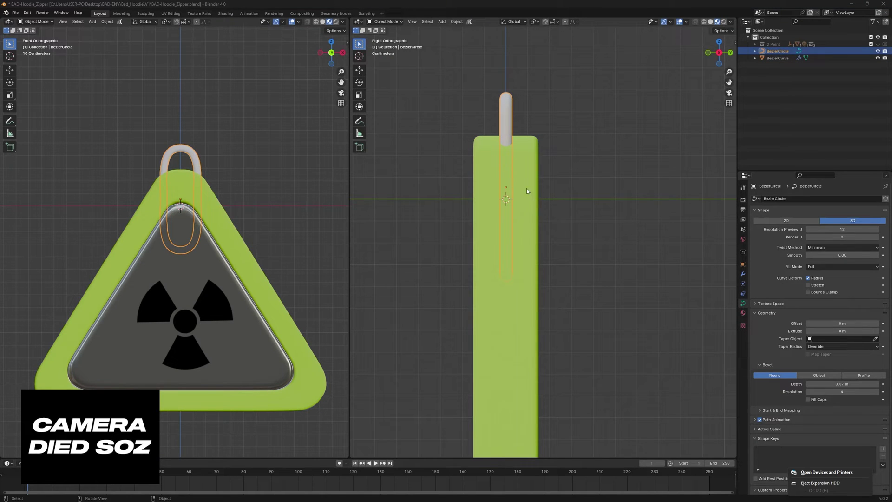
{"action": "right_click", "coordinate": [510, 116]}
{"action": "mouse_move", "coordinate": [510, 116]}
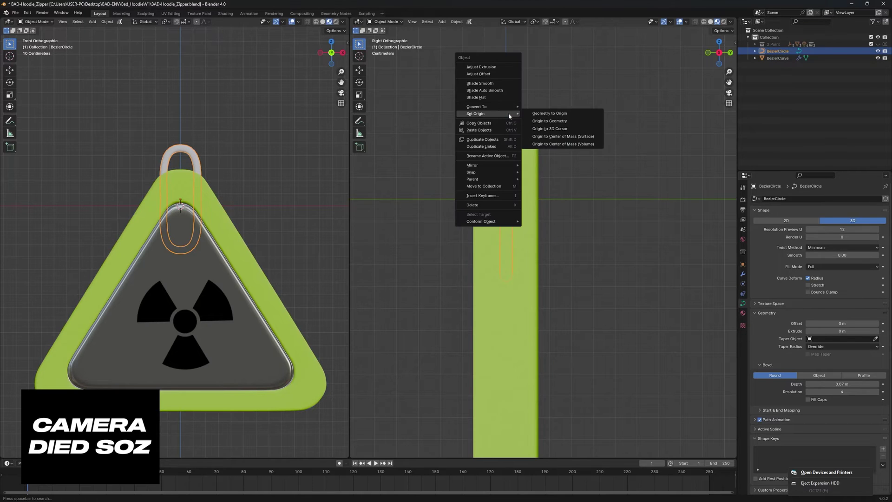
{"action": "left_click", "coordinate": [553, 115]}
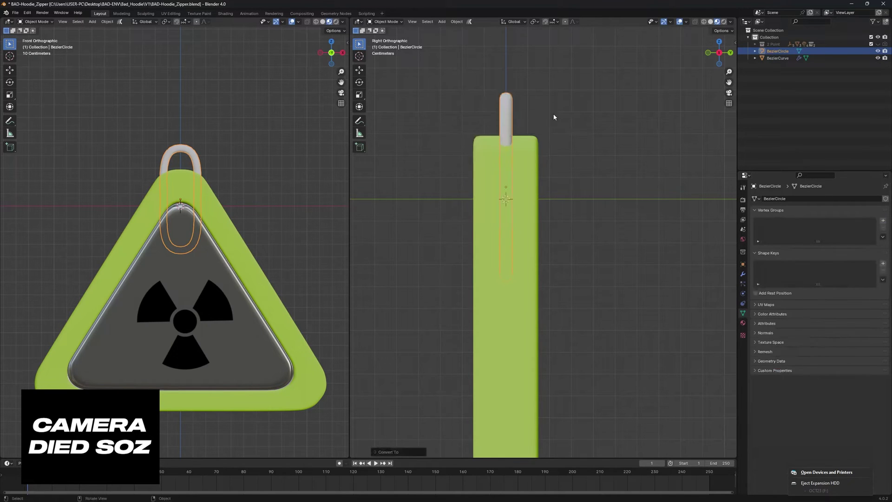
Join the loop mesh into the green triangle object, keeping the triangle as the active object.
{"action": "left_click", "coordinate": [218, 157]}
{"action": "left_click", "coordinate": [199, 160]}
{"action": "left_click", "coordinate": [181, 187], "text": "shift"}
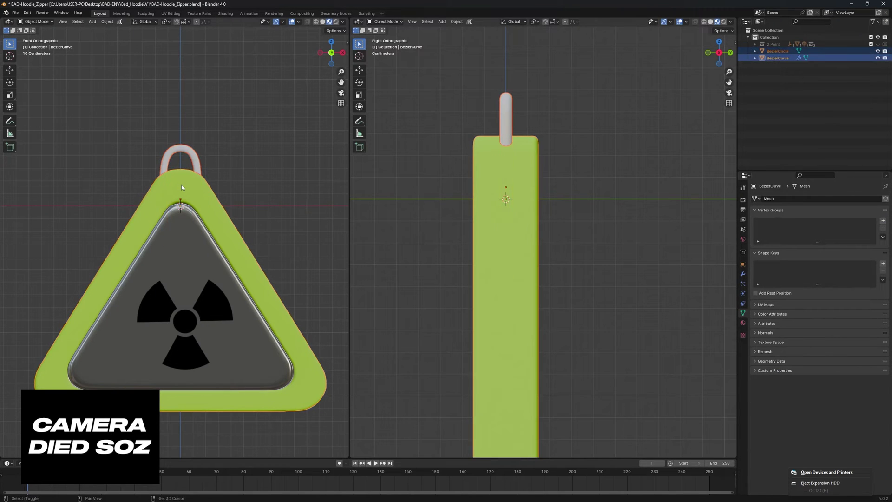
{"action": "key", "text": "ctrl+j"}
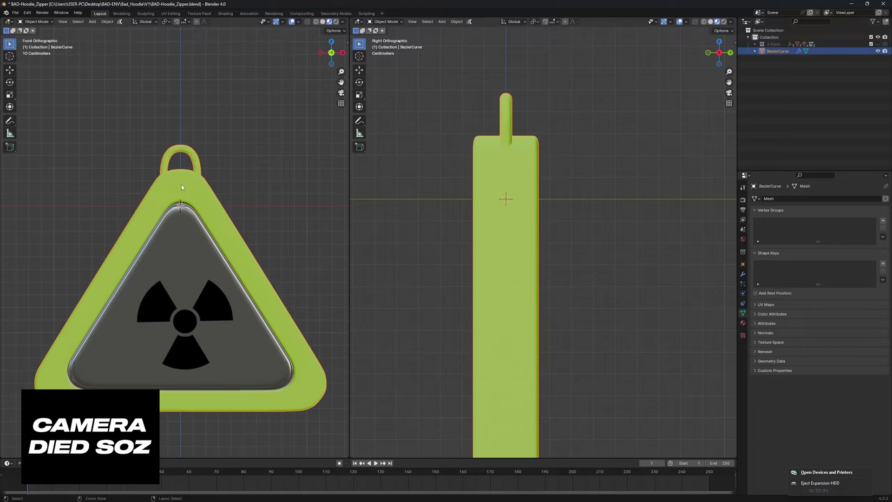
{"action": "left_click", "coordinate": [231, 150]}
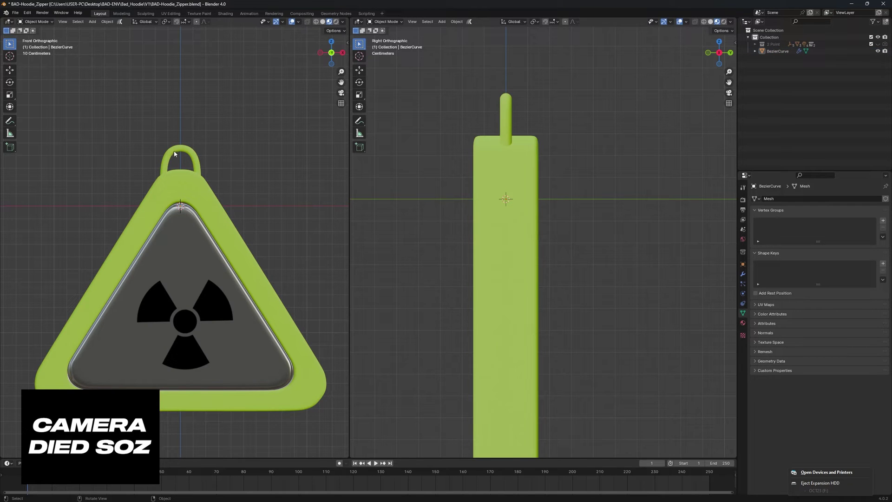
Move the joined puller down about 0.35 m along Z so the loop's opening surrounds the 3D cursor.
{"action": "left_click", "coordinate": [194, 204]}
{"action": "scroll", "coordinate": [561, 181], "scroll_direction": "down", "scroll_amount": 1}
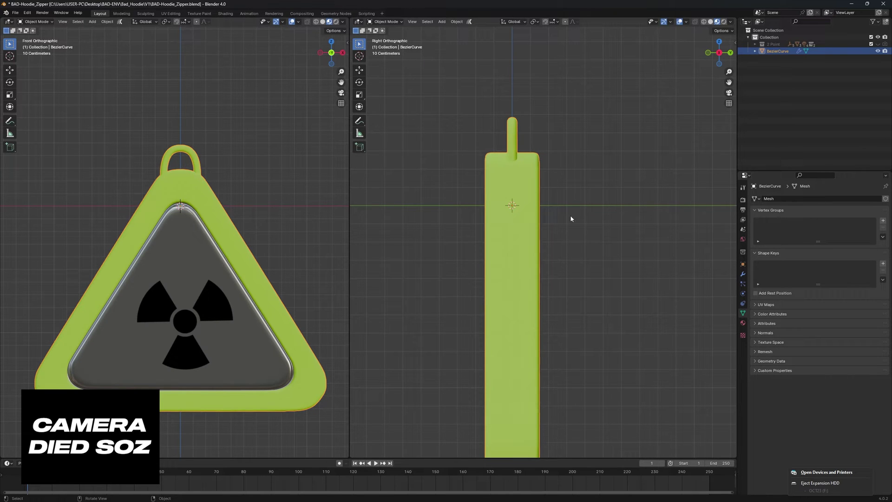
{"action": "key", "text": "g"}
{"action": "key", "text": "z"}
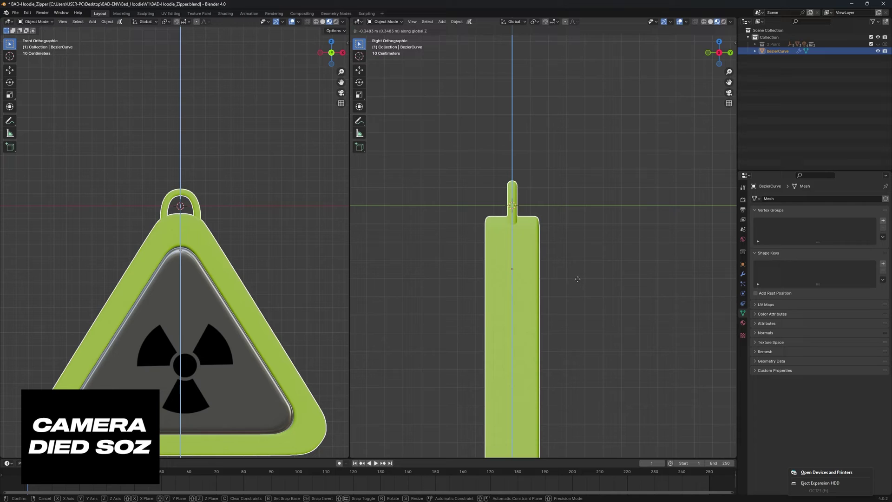
{"action": "left_click", "coordinate": [515, 238]}
Set the joined puller's origin to the 3D cursor inside its loop.
{"action": "right_click", "coordinate": [514, 238]}
{"action": "mouse_move", "coordinate": [515, 239]}
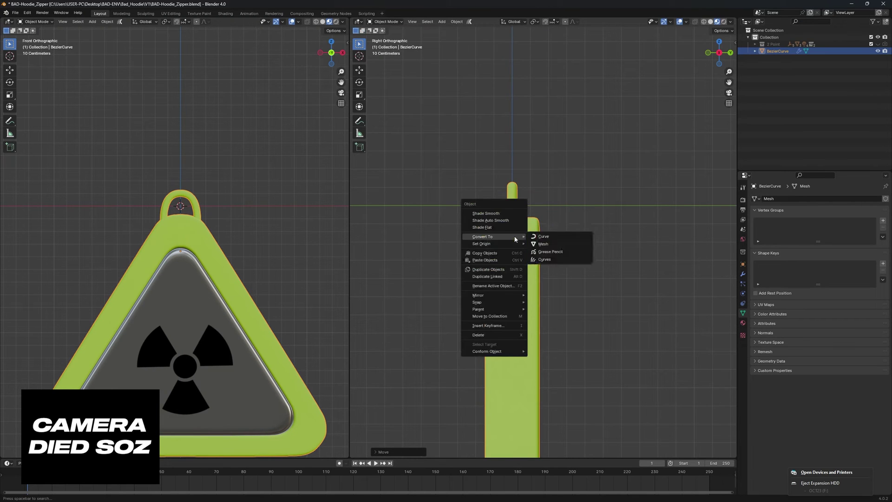
{"action": "left_click", "coordinate": [552, 259]}
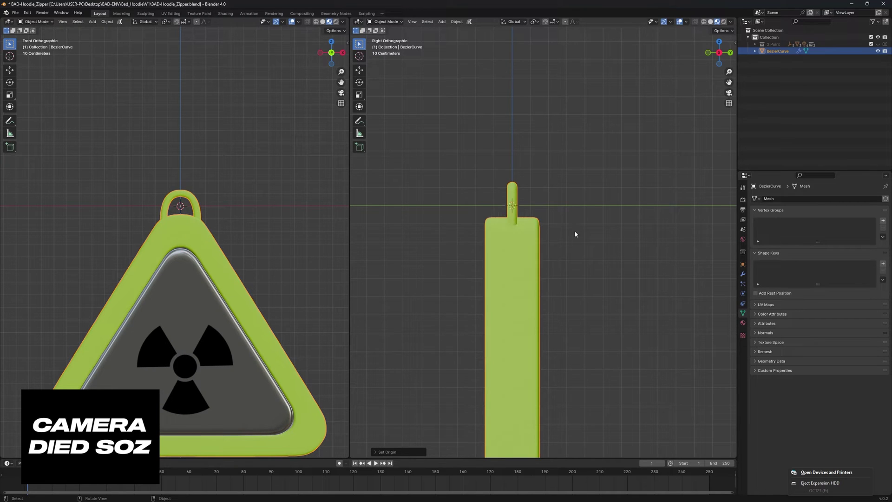
{"action": "left_click", "coordinate": [574, 233]}
{"action": "scroll", "coordinate": [211, 203], "scroll_direction": "down", "scroll_amount": 4}
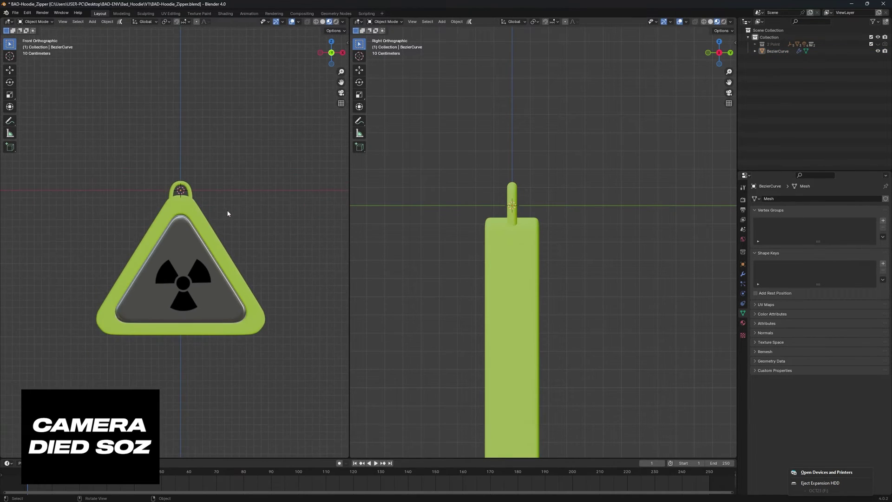
Export only the selected puller to the Desktop as a Wavefront OBJ, adding "final" to the Zipper_Puller file name.
{"action": "left_click", "coordinate": [515, 202]}
{"action": "left_click", "coordinate": [601, 188]}
{"action": "left_click", "coordinate": [15, 12]}
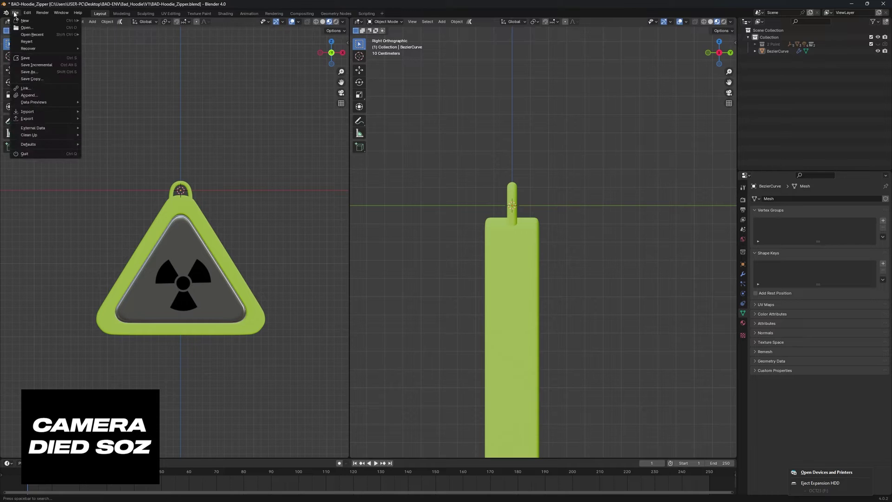
{"action": "left_click", "coordinate": [171, 262]}
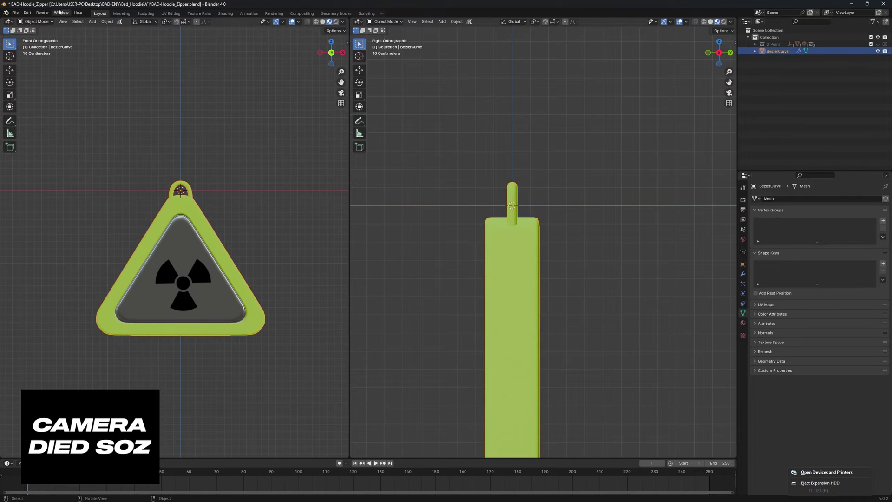
{"action": "left_click", "coordinate": [15, 12]}
{"action": "mouse_move", "coordinate": [62, 117]}
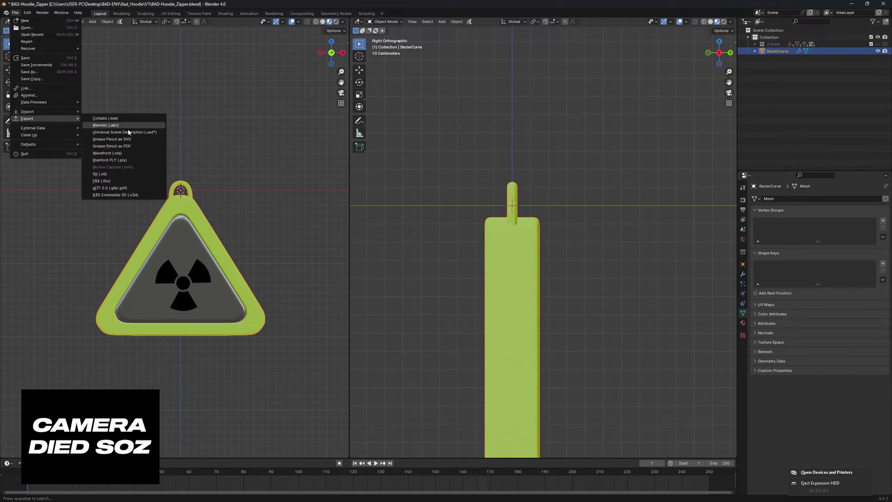
{"action": "left_click", "coordinate": [127, 150]}
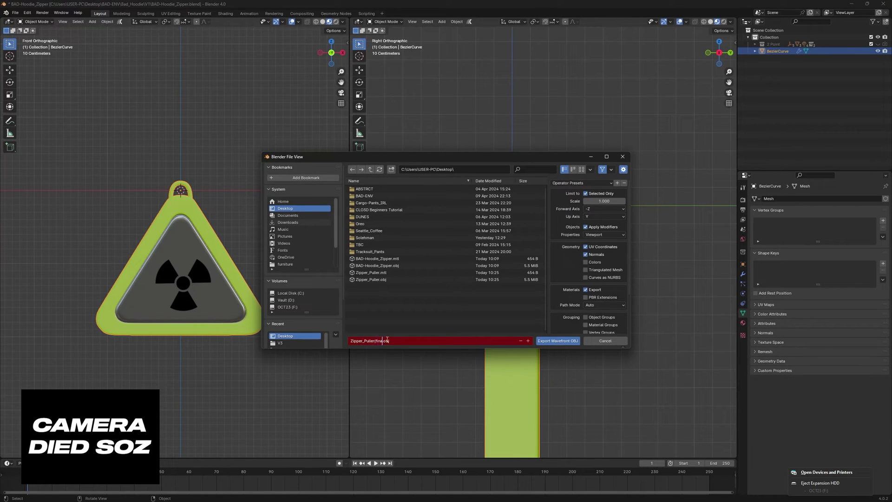
{"action": "type", "text": "l"}
{"action": "left_click", "coordinate": [558, 341]}
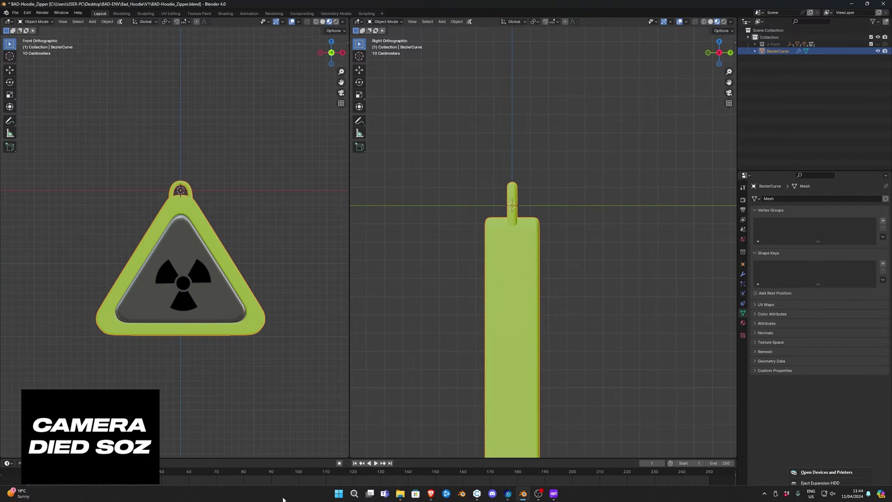
Switch to the Male_T-shirt.zpac garment project in CLO.
{"action": "left_click", "coordinate": [477, 493]}
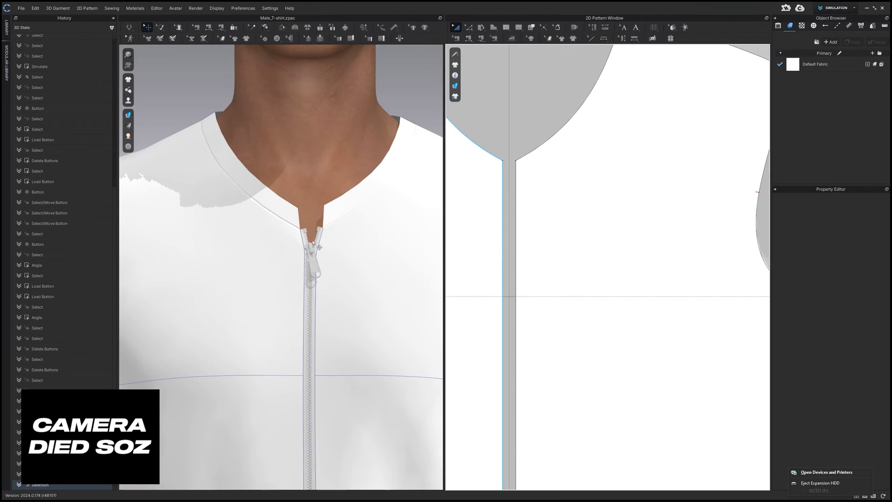
Collapse the history list and widen the 3D garment view.
{"action": "scroll", "coordinate": [315, 245], "scroll_direction": "down", "scroll_amount": 5}
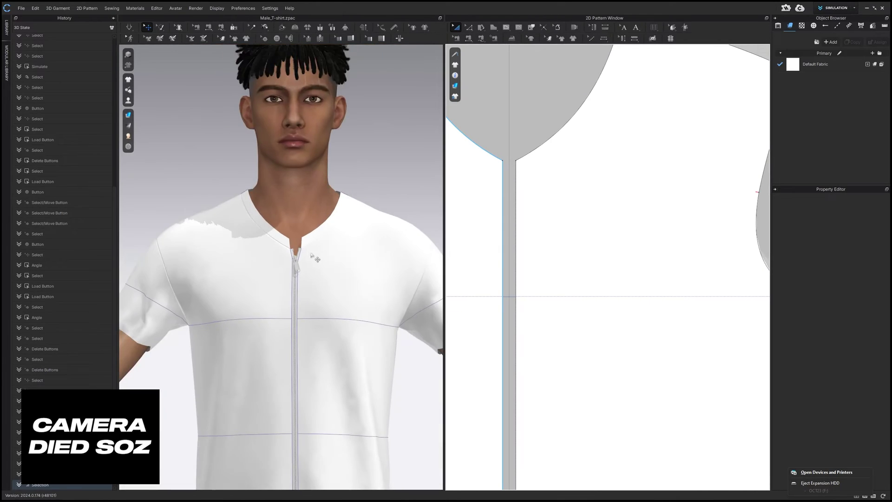
{"action": "scroll", "coordinate": [312, 254], "scroll_direction": "up", "scroll_amount": 3}
{"action": "left_click", "coordinate": [113, 18]}
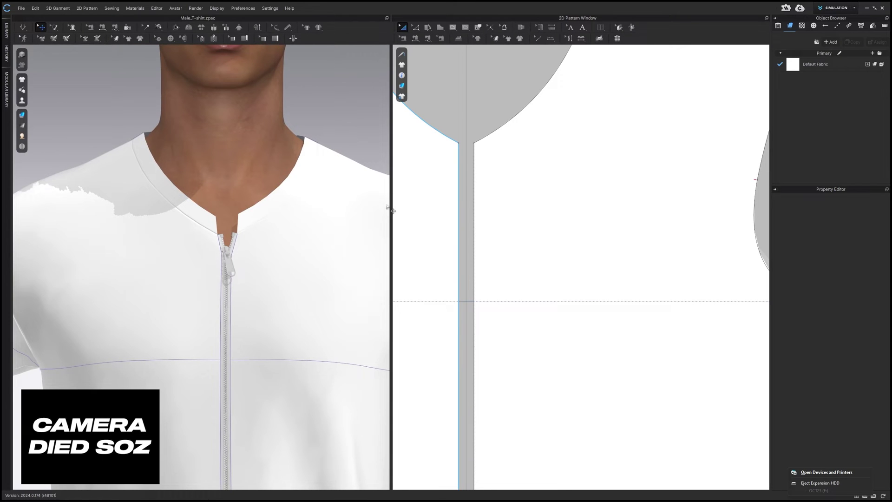
{"action": "left_click_drag", "start_coordinate": [392, 210], "coordinate": [477, 211]}
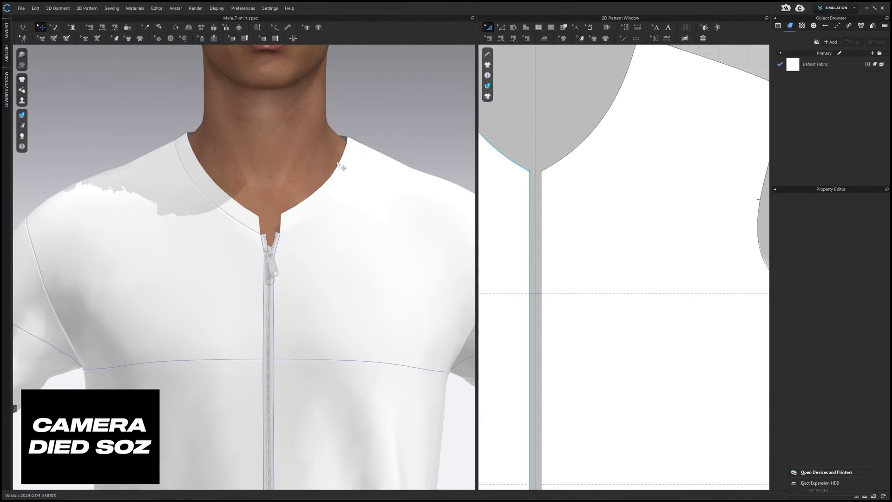
Select the zip slider at the neckline and start registering a custom OBJ for it with the type Puller.
{"action": "left_click", "coordinate": [278, 269]}
{"action": "scroll", "coordinate": [275, 269], "scroll_direction": "up", "scroll_amount": 1}
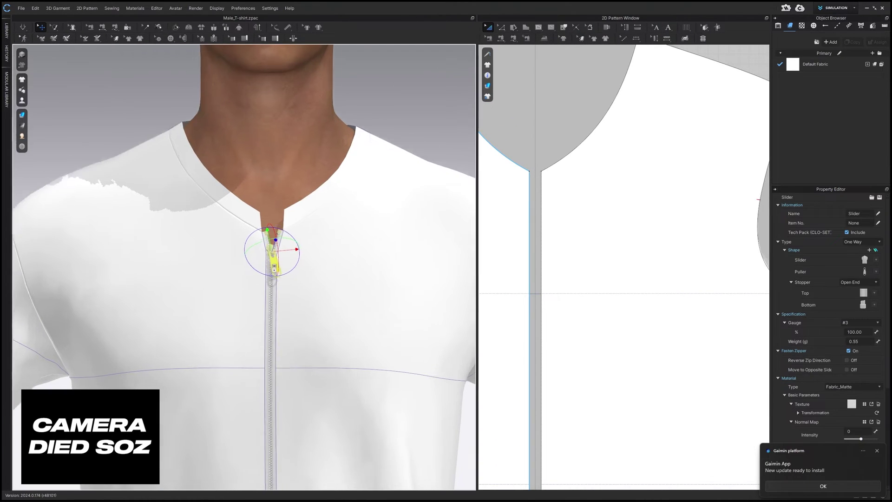
{"action": "scroll", "coordinate": [334, 269], "scroll_direction": "up", "scroll_amount": 5}
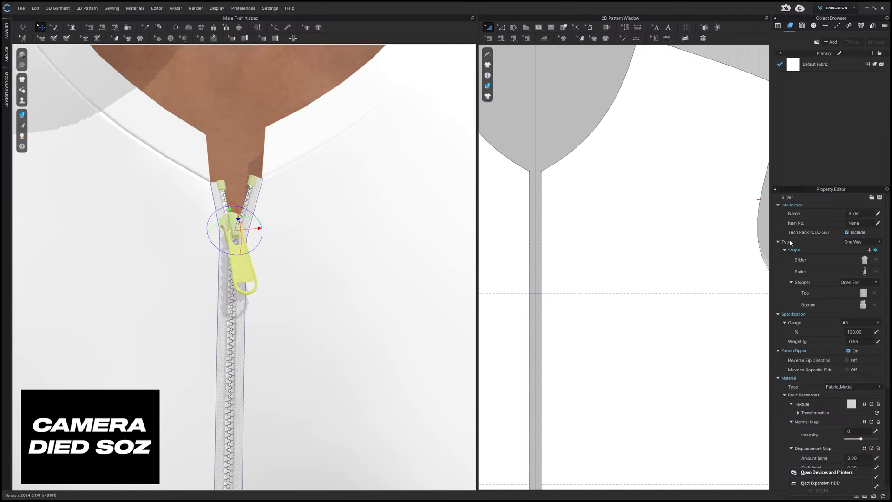
{"action": "left_click", "coordinate": [869, 250]}
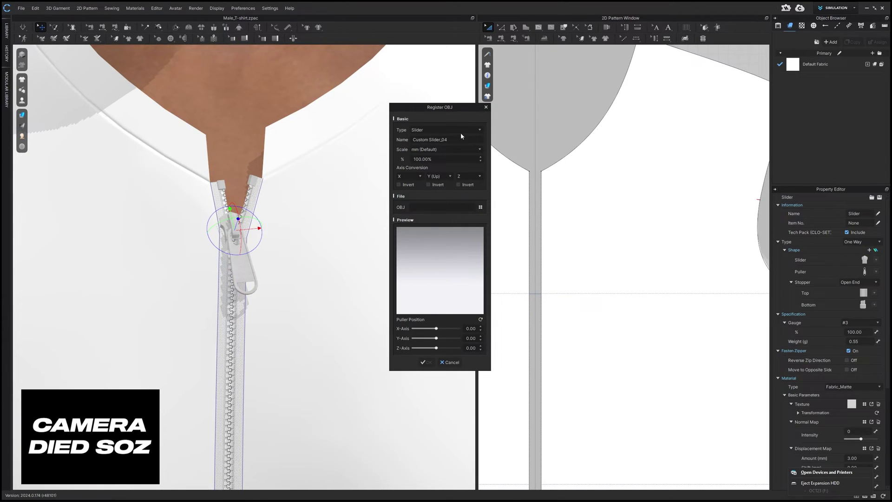
{"action": "left_click", "coordinate": [422, 129]}
Name the custom puller "Triangle Puller" and set its import scale to cm (DAZ Studio).
{"action": "left_click", "coordinate": [421, 140]}
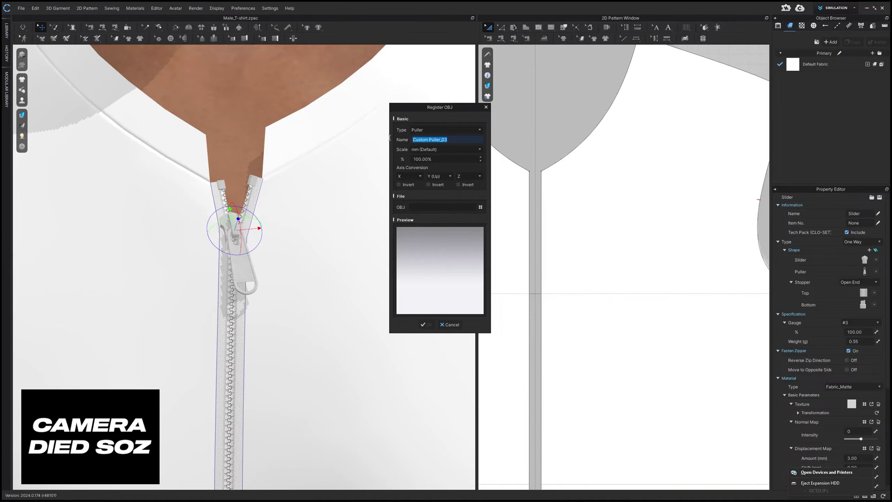
{"action": "type", "text": "tRIANG"}
{"action": "key", "text": "BackSpace"}
{"action": "key", "text": "BackSpace"}
{"action": "key", "text": "BackSpace"}
{"action": "key", "text": "BackSpace"}
{"action": "key", "text": "BackSpace"}
{"action": "key", "text": "BackSpace"}
{"action": "type", "text": "Triangle Puller"}
{"action": "left_click", "coordinate": [425, 149]}
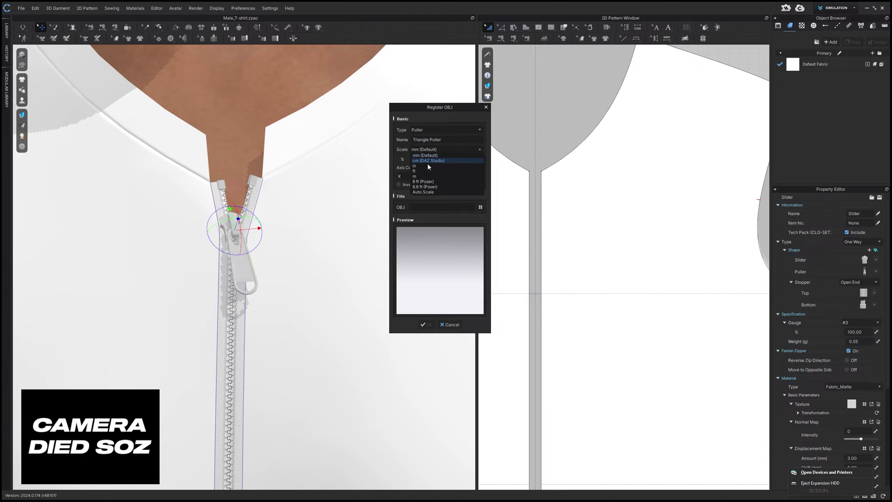
{"action": "left_click", "coordinate": [432, 160]}
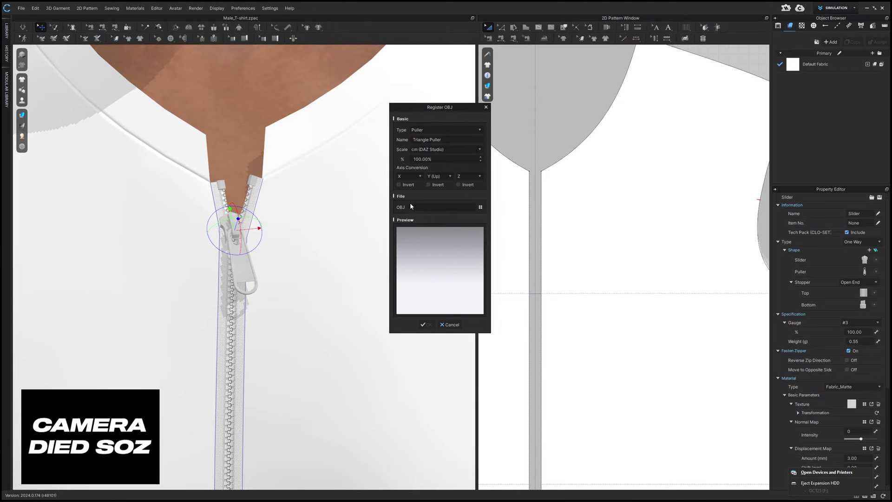
Load Zipper_Puller(final) from the Desktop and register it as a zipper preset.
{"action": "left_click", "coordinate": [481, 208]}
{"action": "left_click_drag", "start_coordinate": [527, 86], "coordinate": [400, 52]}
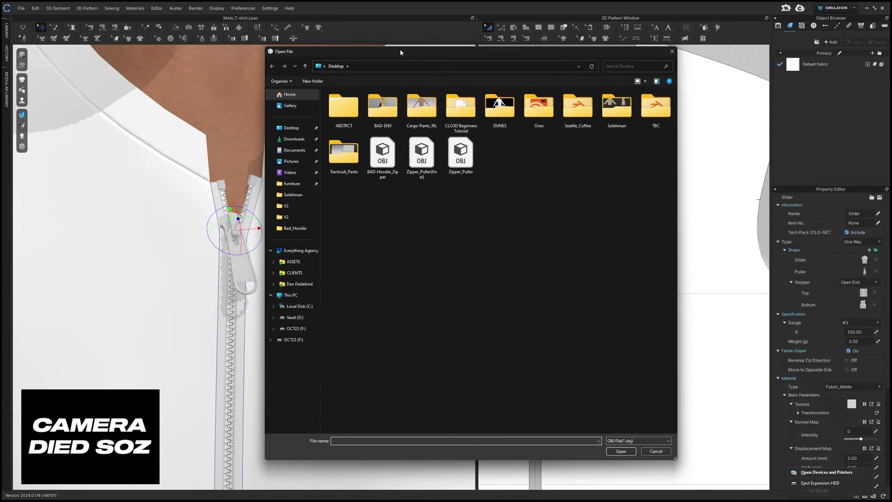
{"action": "left_click", "coordinate": [433, 168]}
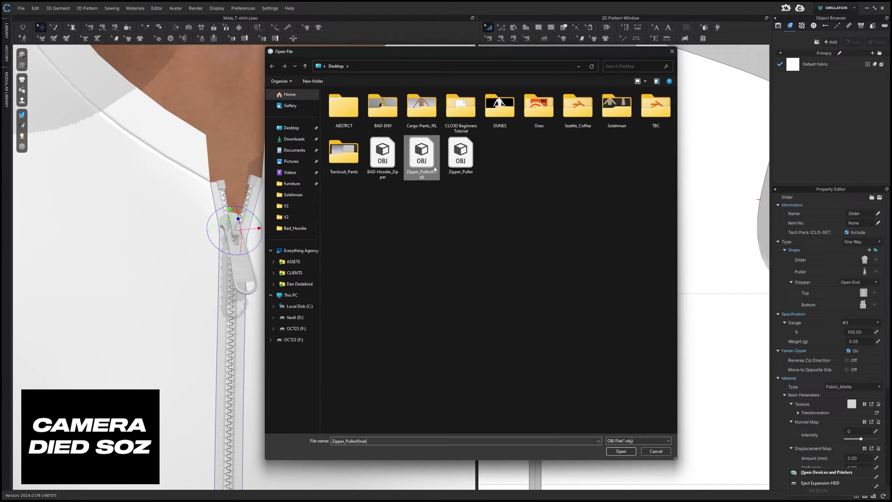
{"action": "left_click", "coordinate": [620, 451]}
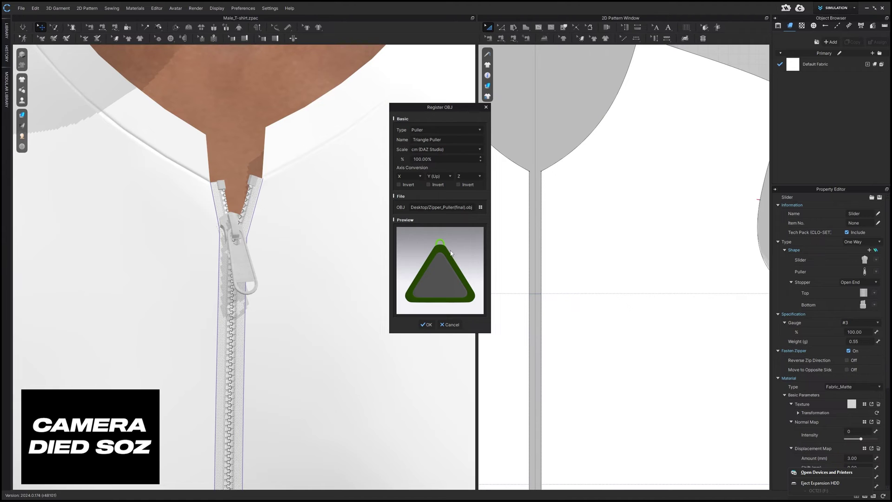
{"action": "left_click", "coordinate": [427, 326]}
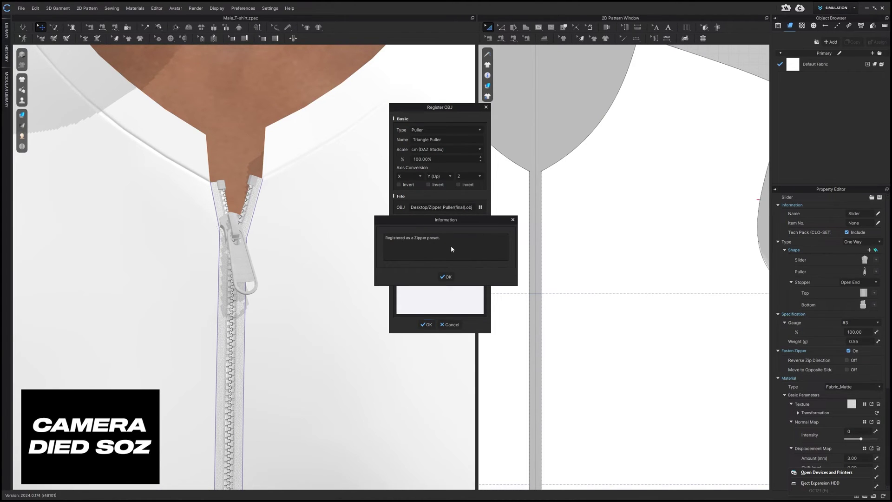
{"action": "left_click", "coordinate": [446, 277]}
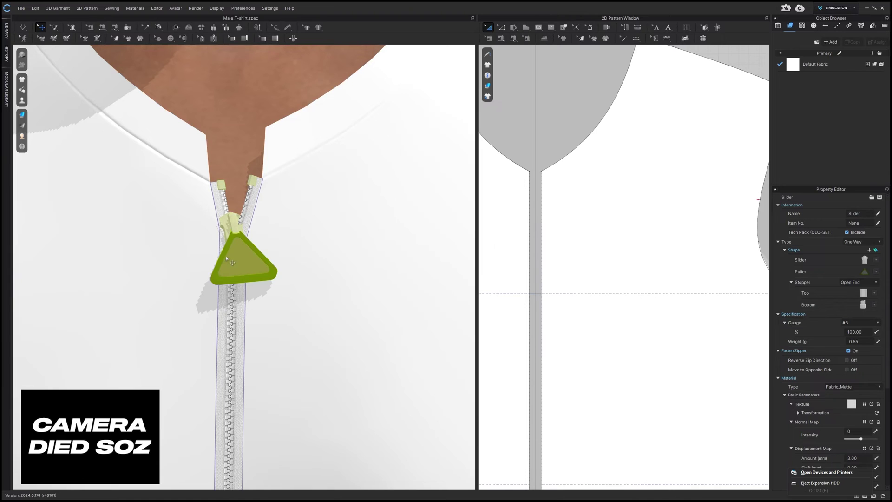
Check how the puller's loop sits in the slider and slightly adjust the triangular puller's placement.
{"action": "left_click", "coordinate": [253, 135]}
{"action": "right_click_drag", "start_coordinate": [253, 136], "coordinate": [312, 217]}
{"action": "scroll", "coordinate": [325, 269], "scroll_direction": "up", "scroll_amount": 3}
{"action": "scroll", "coordinate": [338, 275], "scroll_direction": "up", "scroll_amount": 4}
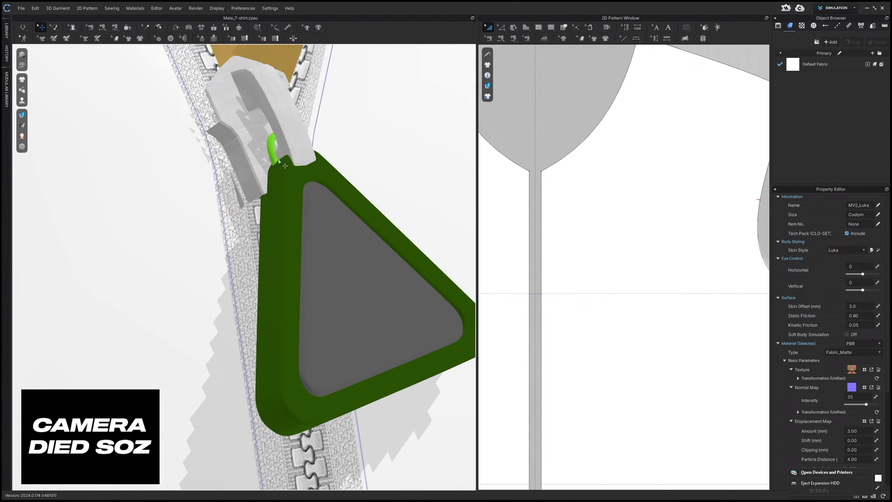
{"action": "scroll", "coordinate": [299, 168], "scroll_direction": "down", "scroll_amount": 2}
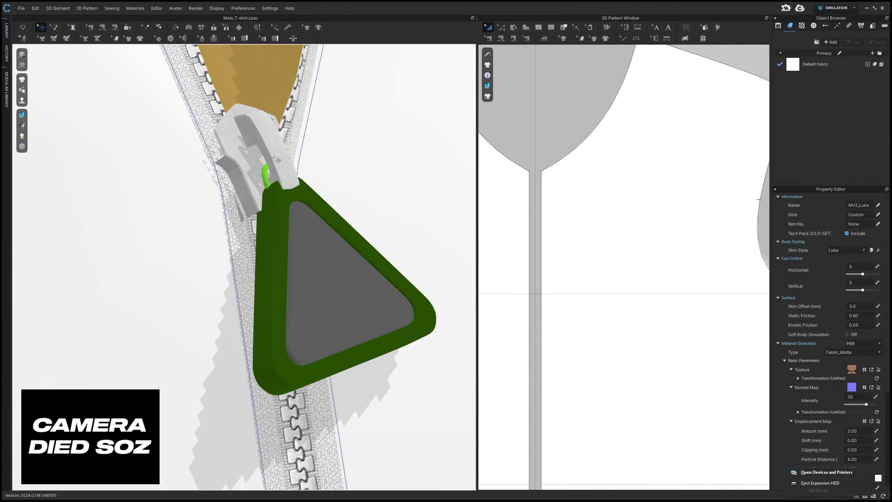
{"action": "left_click", "coordinate": [287, 206]}
{"action": "scroll", "coordinate": [274, 212], "scroll_direction": "down", "scroll_amount": 3}
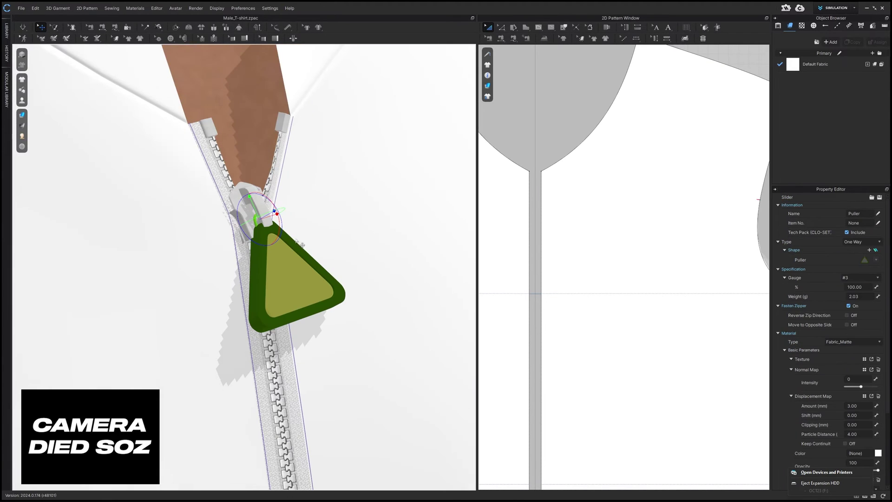
{"action": "left_click_drag", "start_coordinate": [249, 200], "coordinate": [254, 209]}
{"action": "left_click", "coordinate": [205, 229]}
{"action": "right_click_drag", "start_coordinate": [315, 246], "coordinate": [277, 282]}
Simulate the garment so the triangular puller settles on the zip.
{"action": "scroll", "coordinate": [233, 232], "scroll_direction": "down", "scroll_amount": 2}
{"action": "left_click", "coordinate": [214, 140]}
{"action": "key", "text": "space"}
{"action": "scroll", "coordinate": [255, 279], "scroll_direction": "down", "scroll_amount": 4}
{"action": "left_click", "coordinate": [250, 280]}
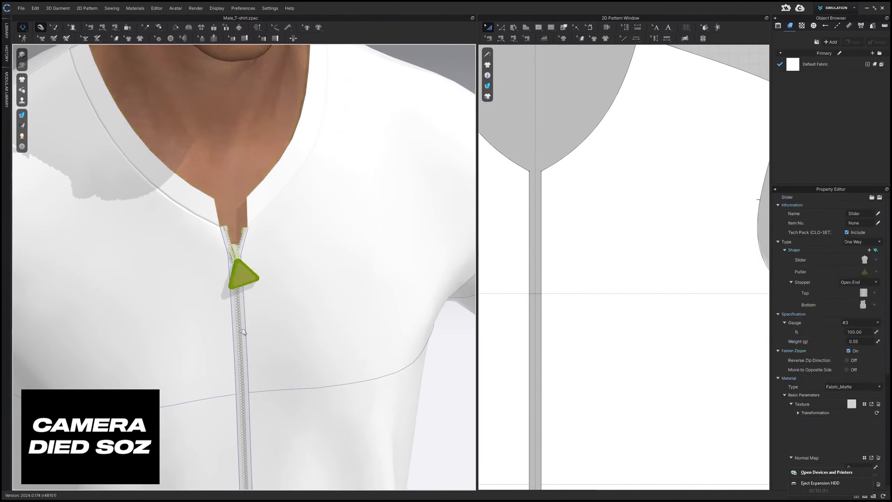
{"action": "scroll", "coordinate": [249, 242], "scroll_direction": "up", "scroll_amount": 2}
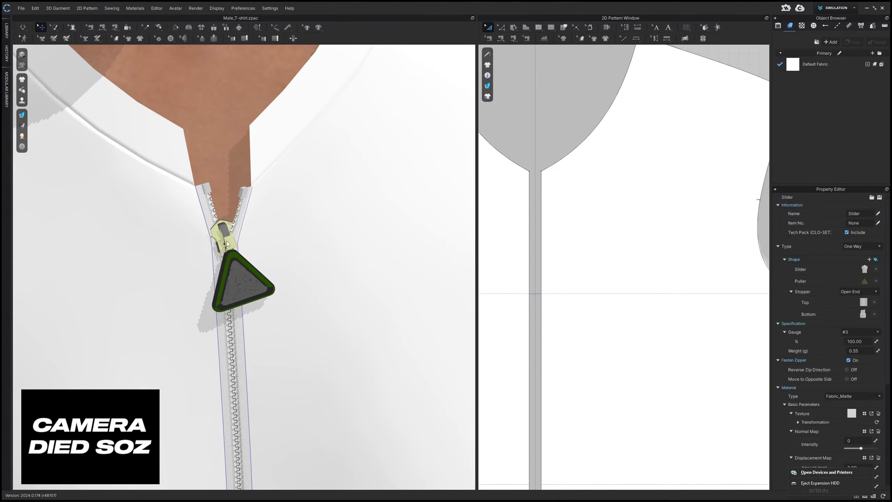
Slide the zip slider down the front of the T-shirt to open the upper part of the zip.
{"action": "left_click", "coordinate": [229, 235]}
{"action": "scroll", "coordinate": [229, 235], "scroll_direction": "down", "scroll_amount": 1}
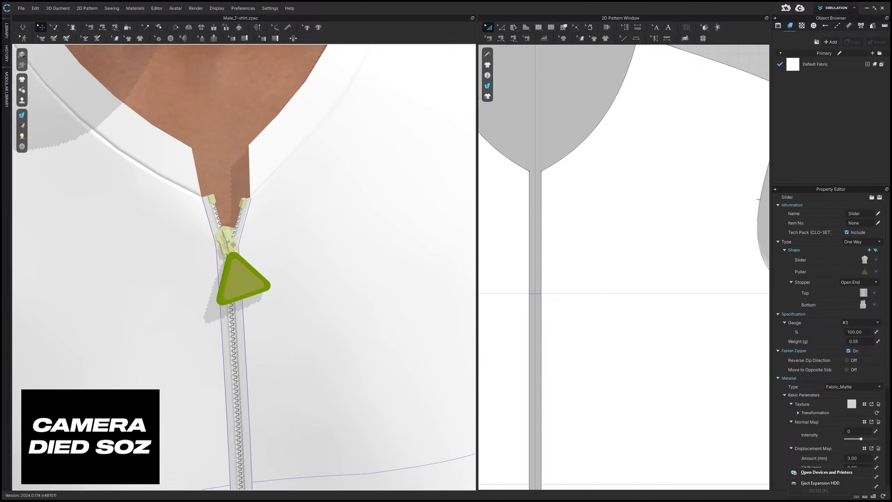
{"action": "left_click_drag", "start_coordinate": [226, 239], "coordinate": [237, 374]}
{"action": "scroll", "coordinate": [285, 381], "scroll_direction": "down", "scroll_amount": 2}
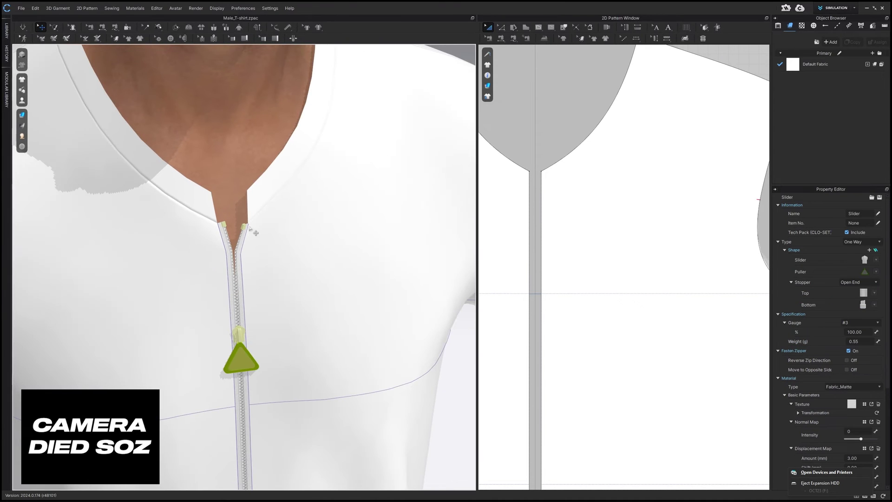
{"action": "scroll", "coordinate": [238, 206], "scroll_direction": "down", "scroll_amount": 2}
Simulate the T-shirt with the zip partly open and check how the neckline and triangular puller hang.
{"action": "key", "text": "space"}
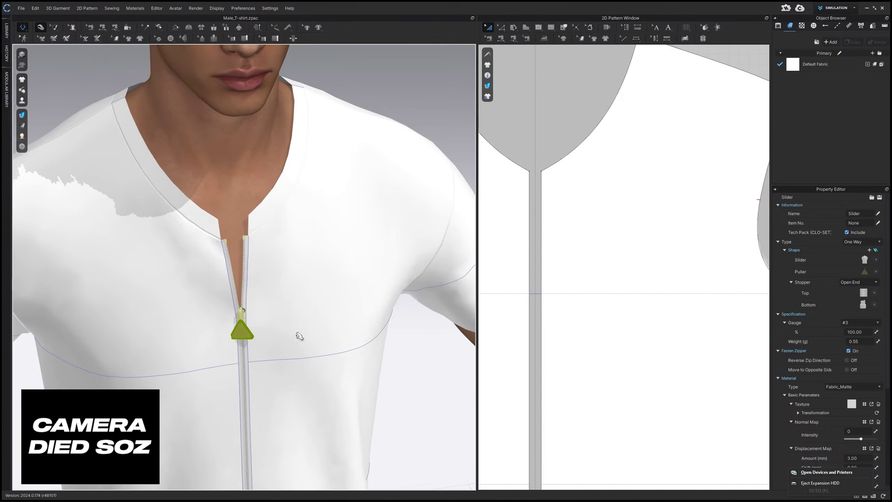
{"action": "middle_click_drag", "start_coordinate": [299, 336], "coordinate": [297, 228]}
{"action": "right_click_drag", "start_coordinate": [298, 227], "coordinate": [325, 255]}
{"action": "left_click", "coordinate": [265, 229]}
{"action": "scroll", "coordinate": [325, 255], "scroll_direction": "down", "scroll_amount": 2}
{"action": "left_click", "coordinate": [354, 127]}
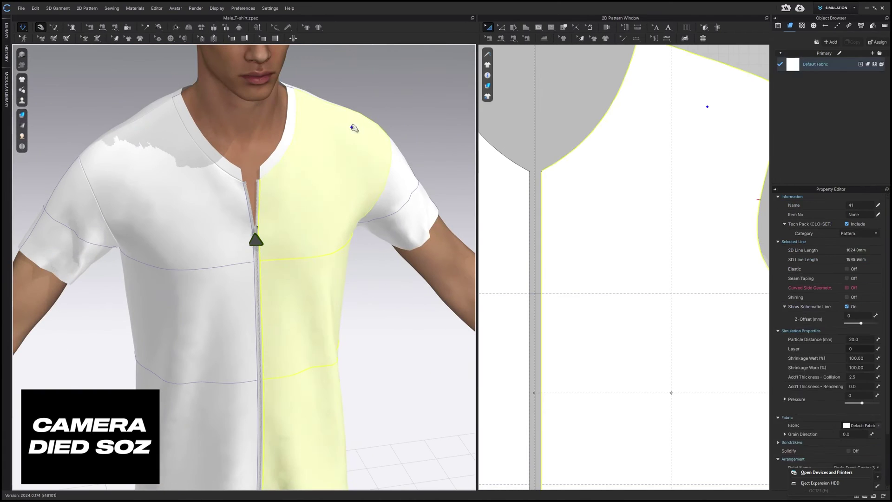
{"action": "left_click", "coordinate": [372, 96]}
{"action": "scroll", "coordinate": [246, 260], "scroll_direction": "up", "scroll_amount": 7}
{"action": "middle_click_drag", "start_coordinate": [287, 225], "coordinate": [255, 272]}
{"action": "scroll", "coordinate": [257, 274], "scroll_direction": "down", "scroll_amount": 1}
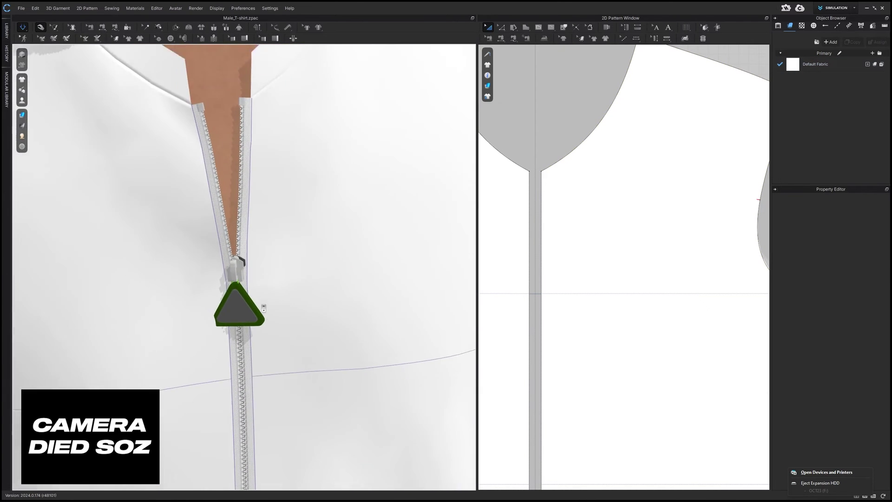
{"action": "scroll", "coordinate": [231, 300], "scroll_direction": "up", "scroll_amount": 1}
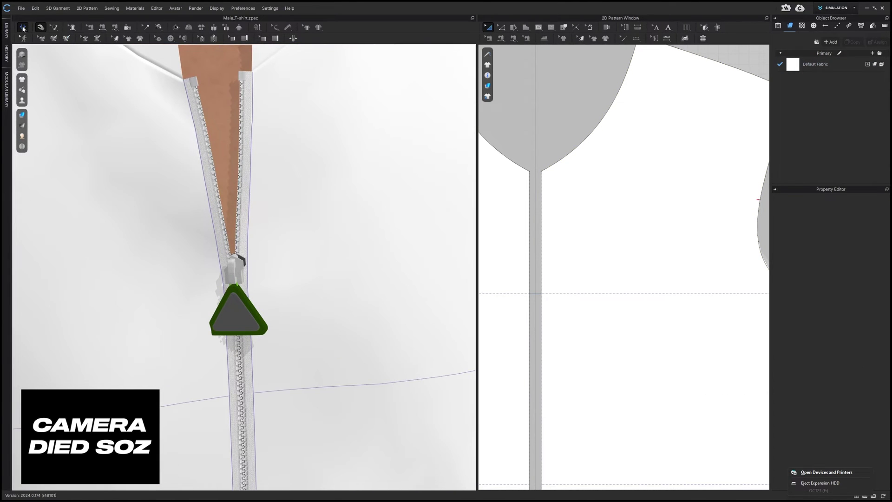
Adjust the slider with its gizmo and return it to just below the neckline.
{"action": "left_click", "coordinate": [235, 275]}
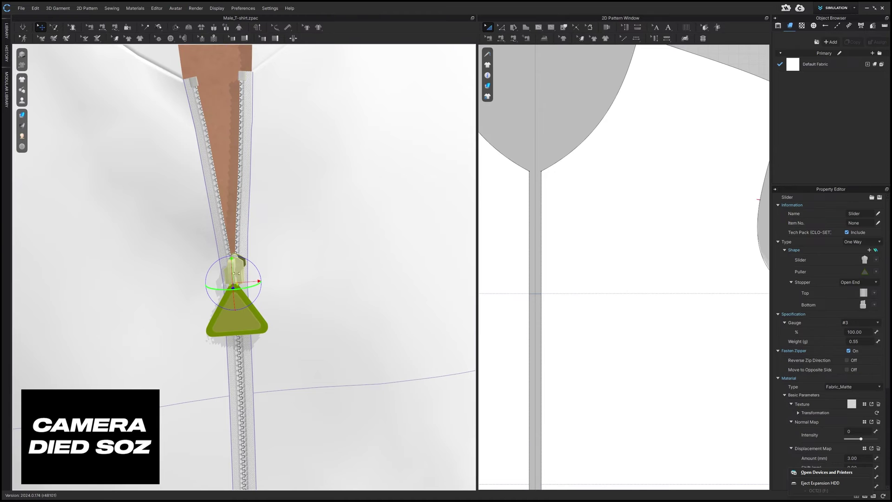
{"action": "left_click", "coordinate": [229, 207]}
{"action": "mouse_move", "coordinate": [248, 281]}
{"action": "right_mouse_down"}
{"action": "mouse_move", "coordinate": [292, 259]}
{"action": "mouse_move", "coordinate": [248, 274]}
{"action": "right_mouse_up"}
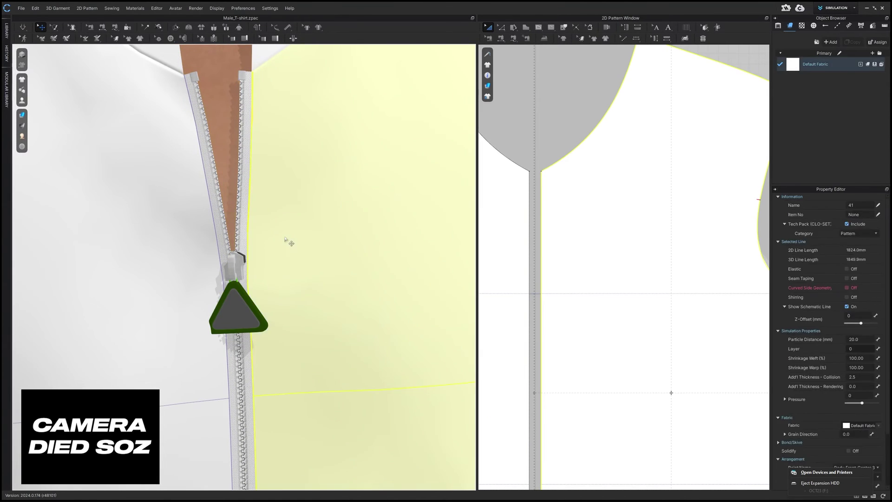
{"action": "scroll", "coordinate": [287, 240], "scroll_direction": "down", "scroll_amount": 3}
{"action": "scroll", "coordinate": [354, 146], "scroll_direction": "down", "scroll_amount": 3}
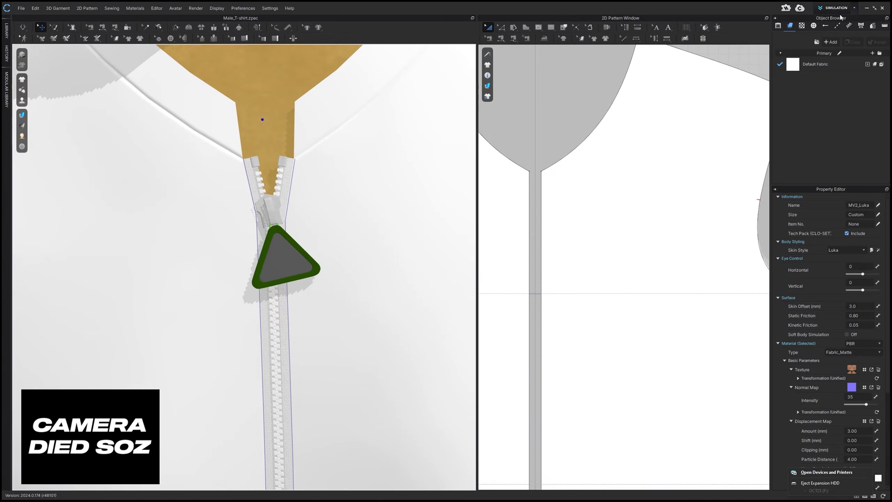
Switch to UV Editor mode and arrange all garment and zipper UVs so they fit inside the first UV tile.
{"action": "left_click", "coordinate": [837, 8]}
{"action": "left_click", "coordinate": [823, 72]}
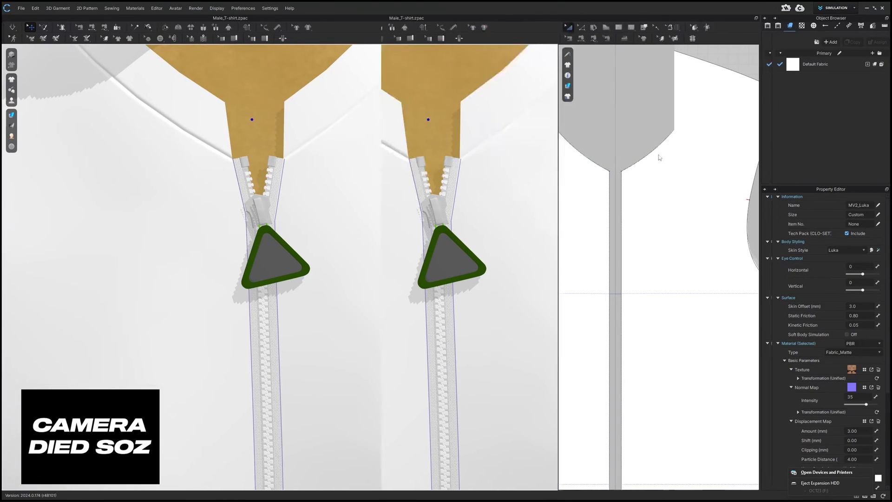
{"action": "scroll", "coordinate": [547, 255], "scroll_direction": "up", "scroll_amount": 2}
{"action": "middle_click_drag", "start_coordinate": [544, 258], "coordinate": [614, 203]}
{"action": "left_click_drag", "start_coordinate": [547, 264], "coordinate": [676, 222]}
{"action": "key", "text": "f"}
{"action": "scroll", "coordinate": [595, 221], "scroll_direction": "down", "scroll_amount": 5}
{"action": "left_click_drag", "start_coordinate": [723, 78], "coordinate": [522, 276]}
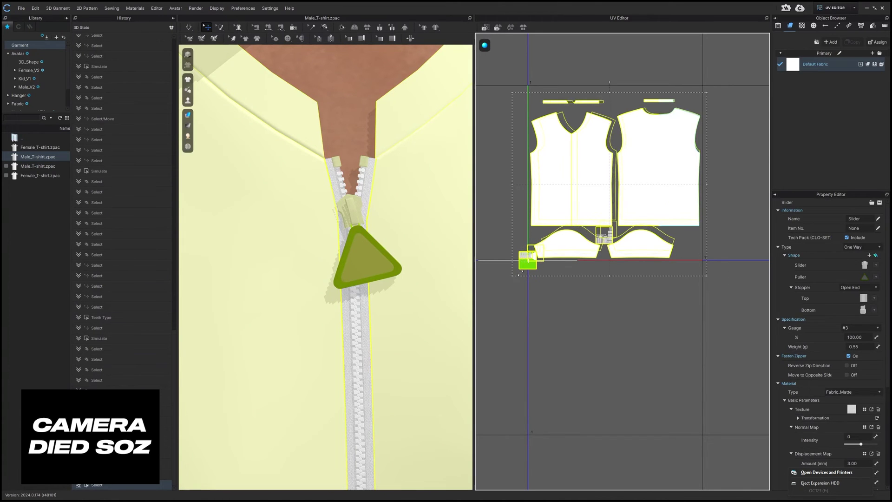
{"action": "left_click", "coordinate": [613, 315]}
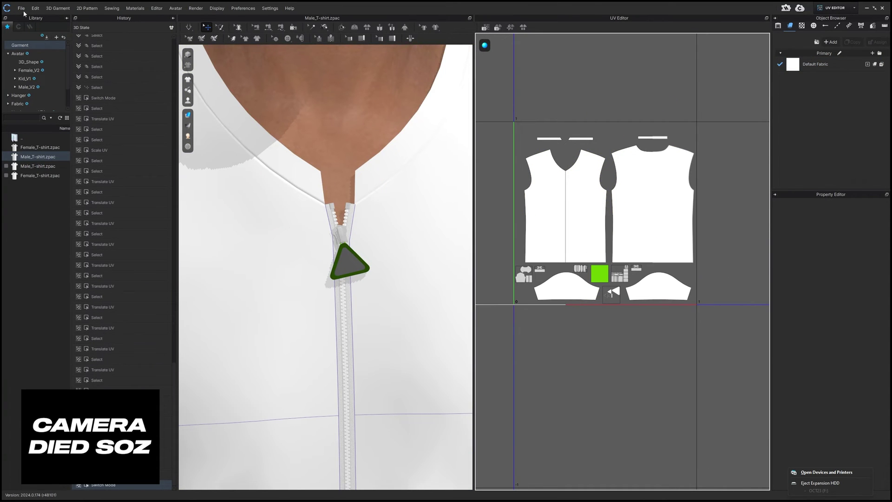
Export the garment to the Desktop as an OBJ named Zipper_Test, as a Thick single object with unified UV coordinates.
{"action": "left_click", "coordinate": [21, 8]}
{"action": "mouse_move", "coordinate": [47, 94]}
{"action": "left_click", "coordinate": [112, 104]}
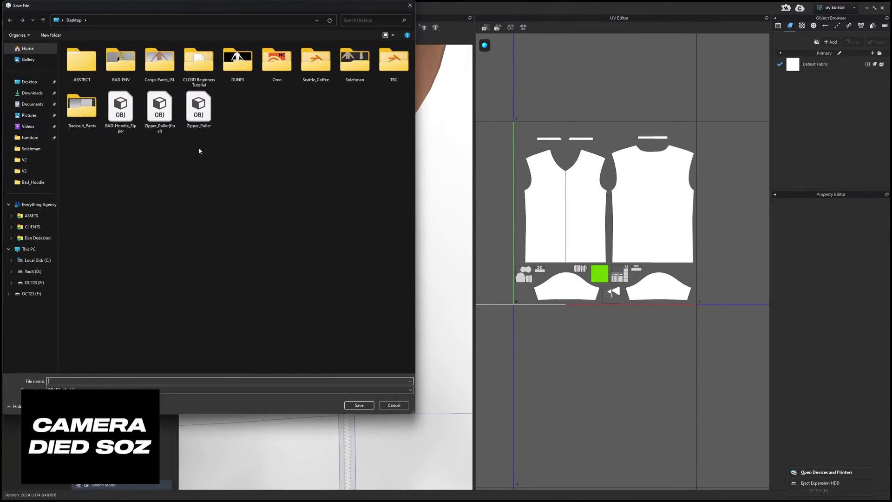
{"action": "type", "text": "Zipper_Test"}
{"action": "left_click", "coordinate": [361, 405]}
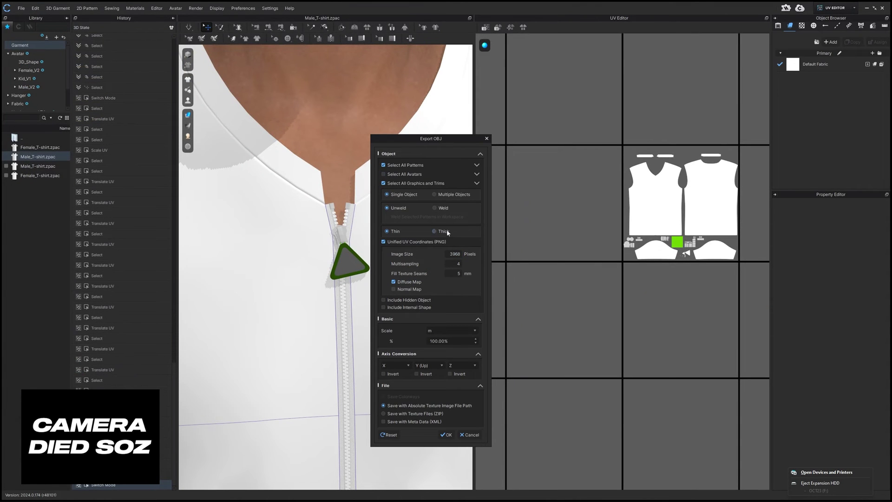
{"action": "left_click", "coordinate": [434, 232]}
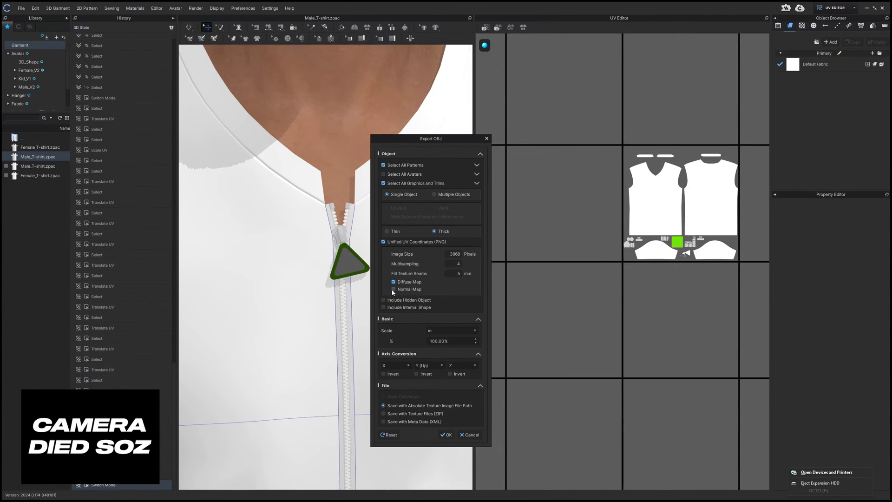
{"action": "left_click", "coordinate": [446, 434]}
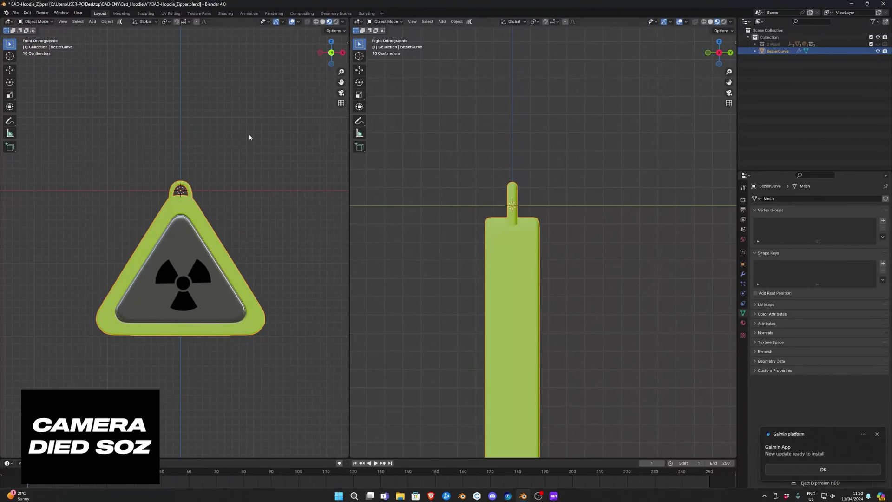
Hide the BezierCurve puller object and import the exported garment Zipper_Render as a Wavefront OBJ.
{"action": "left_click", "coordinate": [877, 51]}
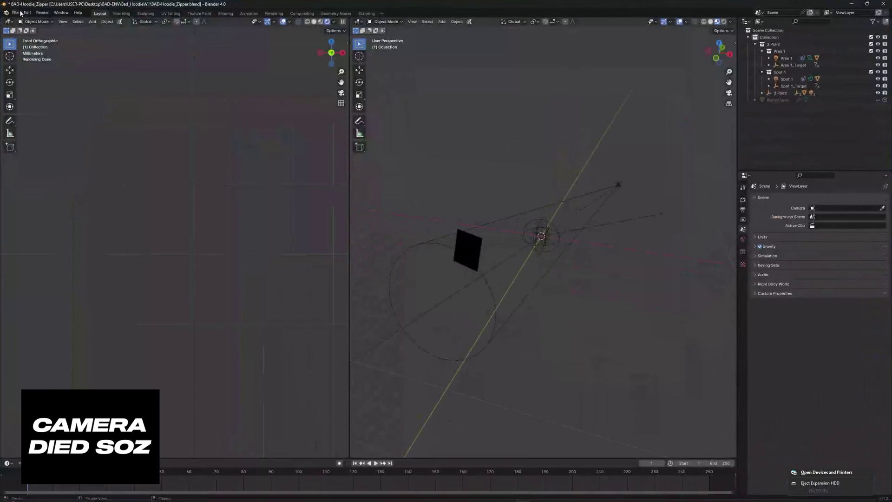
{"action": "left_click", "coordinate": [16, 13]}
{"action": "mouse_move", "coordinate": [65, 112]}
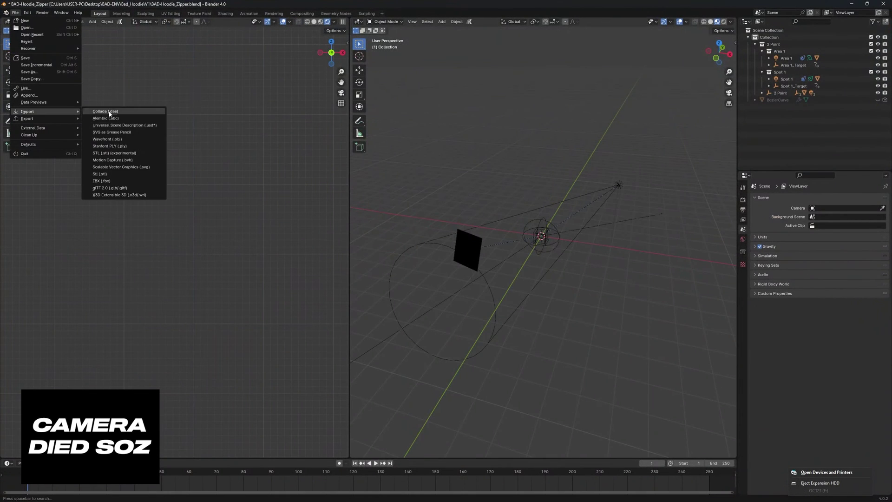
{"action": "left_click", "coordinate": [125, 137]}
{"action": "key", "text": "Return"}
Move the imported T-shirt straight down along Z by about 1.1 m and frame its puller in front view.
{"action": "scroll", "coordinate": [236, 187], "scroll_direction": "down", "scroll_amount": 19}
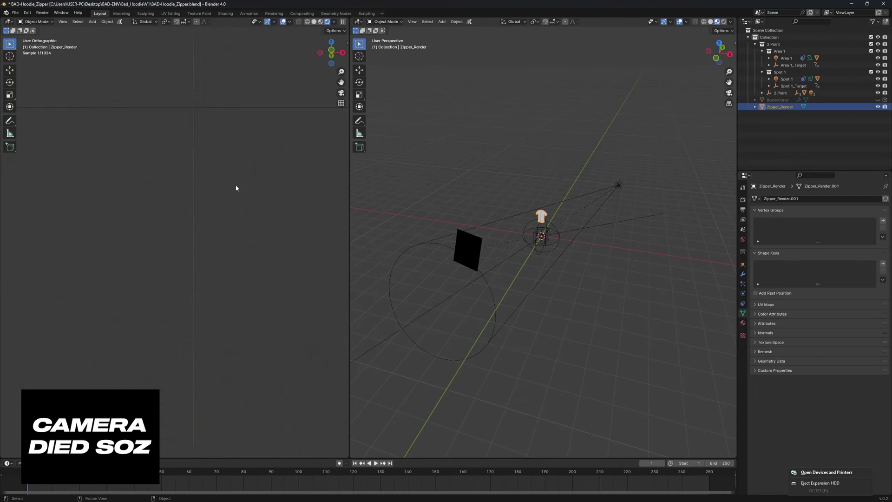
{"action": "middle_click_drag", "start_coordinate": [232, 182], "coordinate": [222, 195]}
{"action": "scroll", "coordinate": [222, 195], "scroll_direction": "down", "scroll_amount": 2}
{"action": "key", "text": "g"}
{"action": "key", "text": "z"}
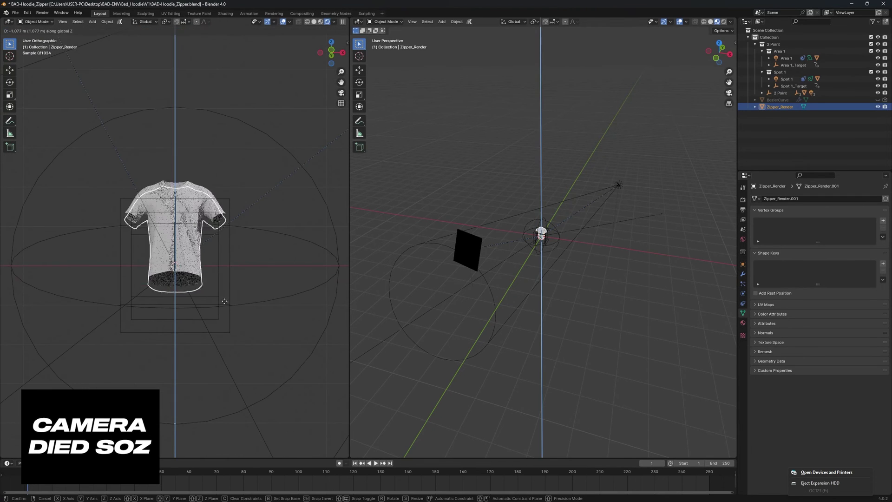
{"action": "left_click", "coordinate": [225, 309]}
{"action": "key", "text": "KP_1"}
{"action": "scroll", "coordinate": [177, 220], "scroll_direction": "up", "scroll_amount": 11}
{"action": "scroll", "coordinate": [198, 219], "scroll_direction": "up", "scroll_amount": 4}
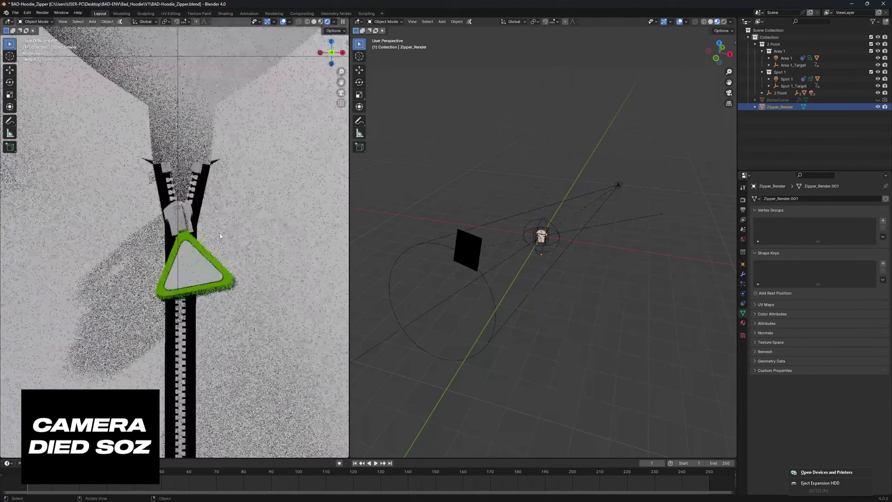
{"action": "left_click", "coordinate": [498, 174]}
{"action": "middle_click_drag", "start_coordinate": [498, 174], "coordinate": [483, 209]}
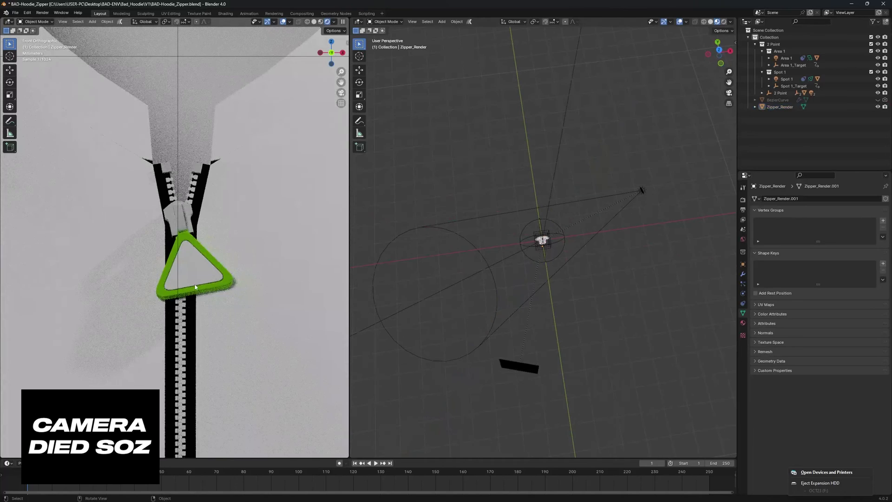
Switch to File Explorer and open Zipper_Render_diffuse_1001 from the Desktop in Adobe Photoshop 2021.
{"action": "mouse_move", "coordinate": [438, 500]}
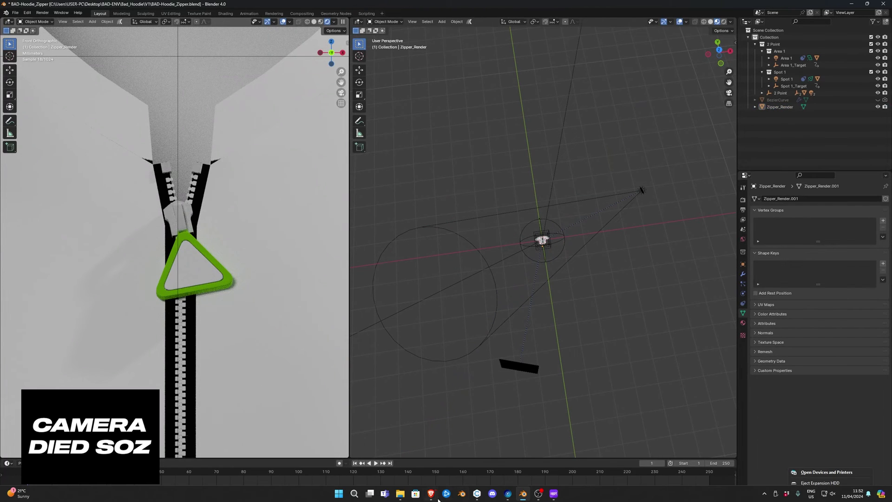
{"action": "left_click", "coordinate": [401, 494]}
{"action": "right_click", "coordinate": [488, 445]}
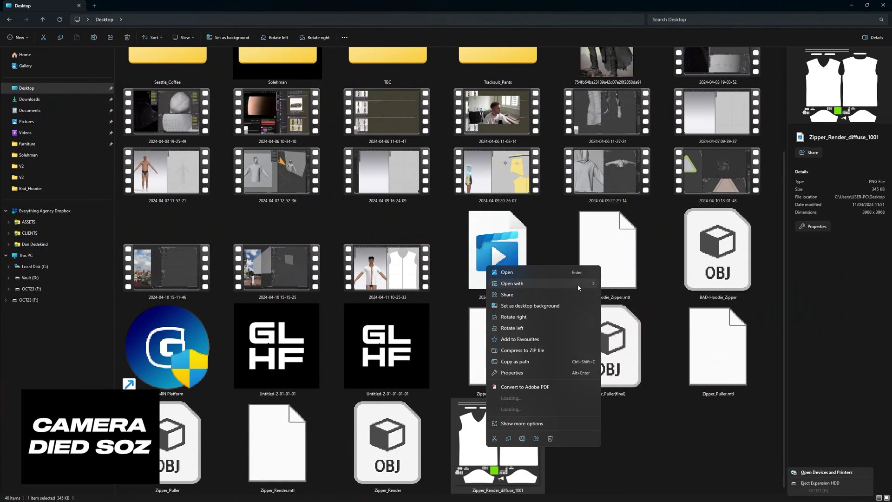
{"action": "mouse_move", "coordinate": [557, 284]}
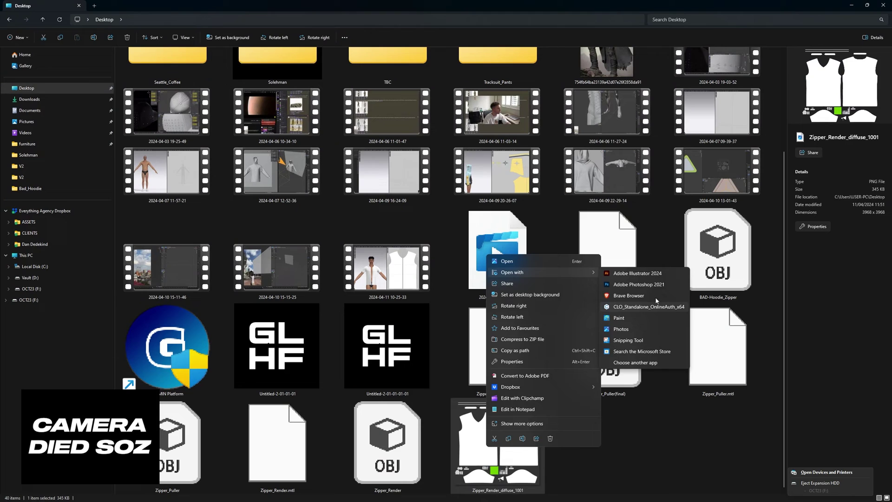
{"action": "left_click", "coordinate": [661, 285]}
{"action": "left_click", "coordinate": [851, 4]}
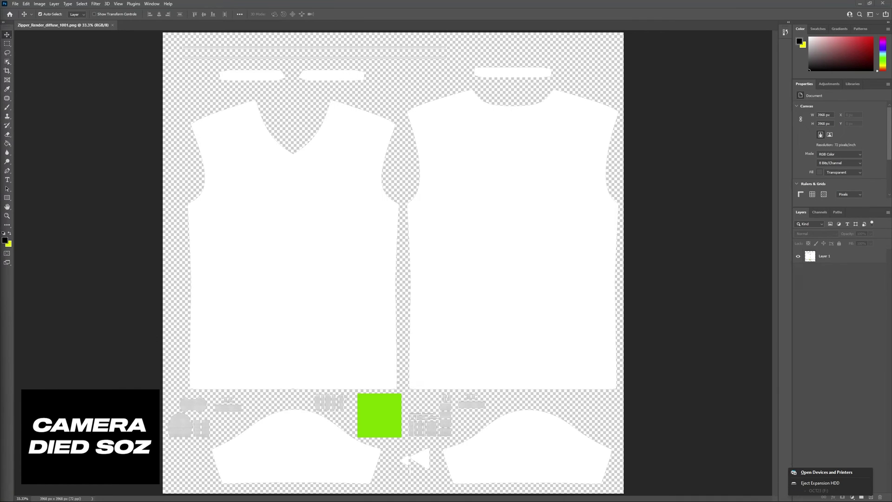
Place the radiation symbol image on the larger white triangle of the puller's UV texture and orient it to match.
{"action": "left_click_drag", "start_coordinate": [429, 336], "coordinate": [414, 319]}
{"action": "left_click_drag", "start_coordinate": [426, 230], "coordinate": [426, 452]}
{"action": "key", "text": "Return"}
{"action": "left_click", "coordinate": [423, 466]}
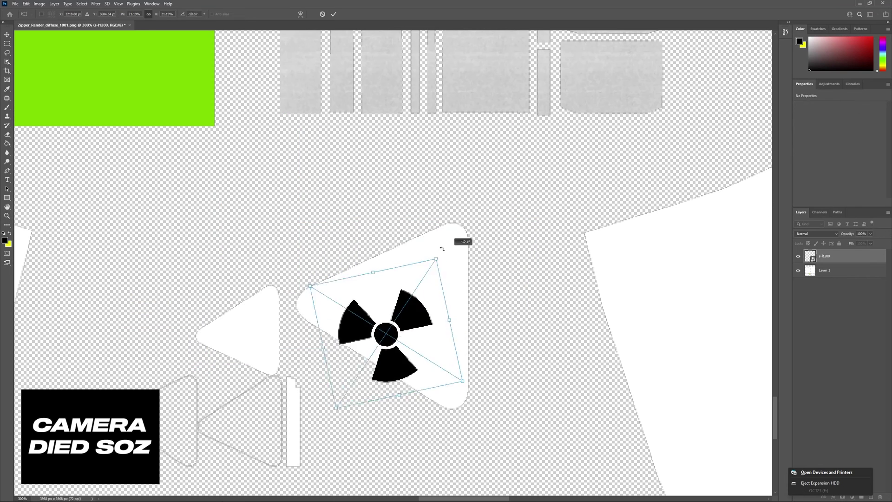
{"action": "left_click_drag", "start_coordinate": [442, 248], "coordinate": [325, 277]}
{"action": "left_click_drag", "start_coordinate": [404, 351], "coordinate": [423, 327]}
{"action": "key", "text": "Return"}
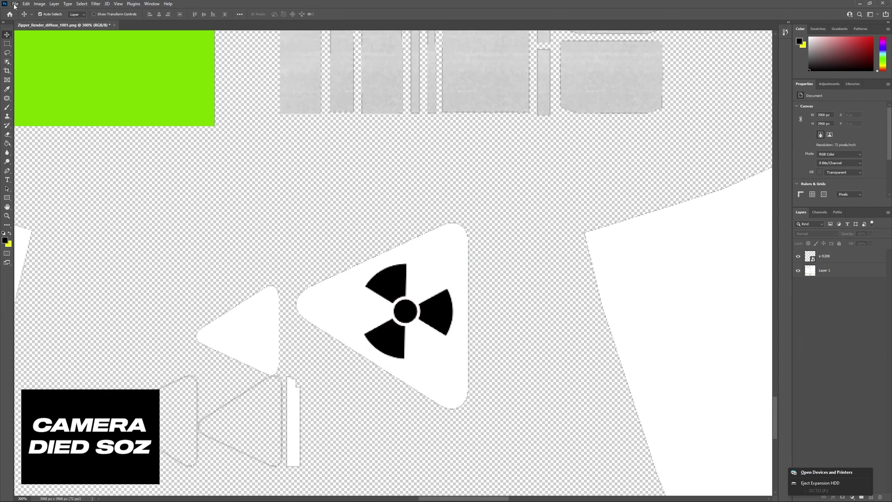
Save the texture to the Desktop as the Photoshop file Zipper_Render_diffuse_1001 and switch back to Blender.
{"action": "left_click", "coordinate": [16, 4]}
{"action": "left_click", "coordinate": [46, 83]}
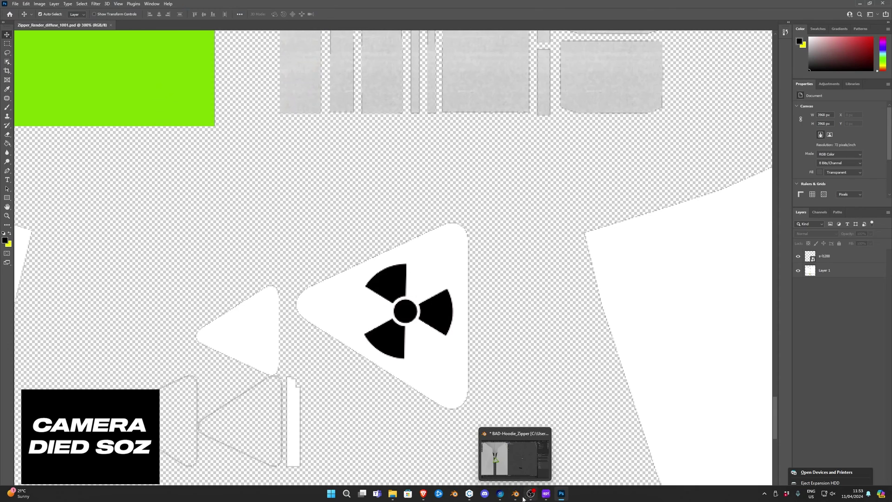
{"action": "left_click", "coordinate": [515, 497]}
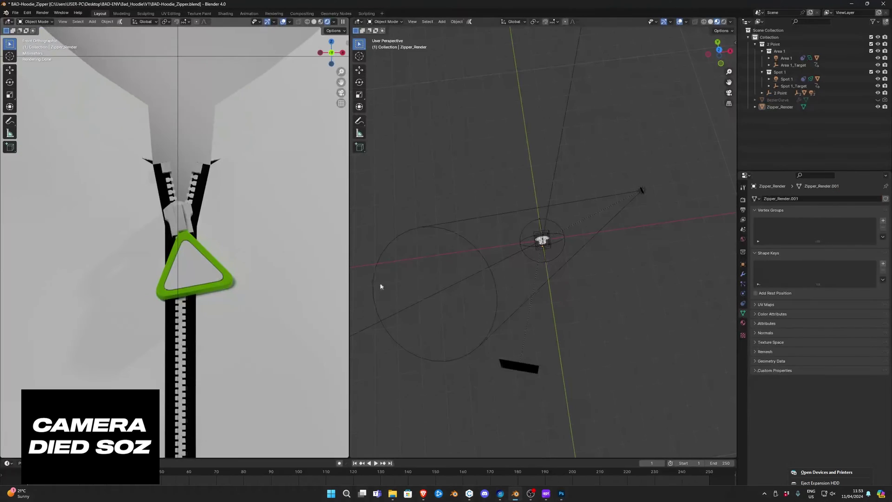
Turn the second viewport into a Shader Editor and display the Fabric485107_FRONT_485107.001 material of Zipper_Render.
{"action": "left_click", "coordinate": [358, 23]}
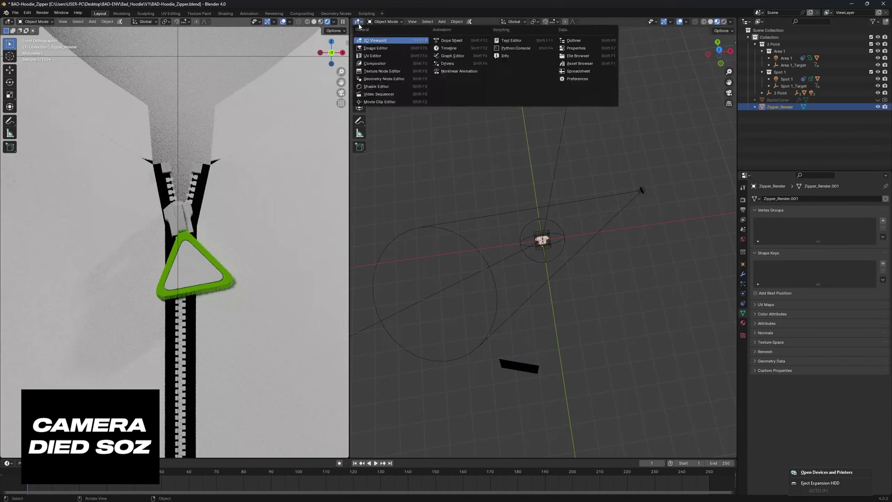
{"action": "left_click", "coordinate": [391, 88]}
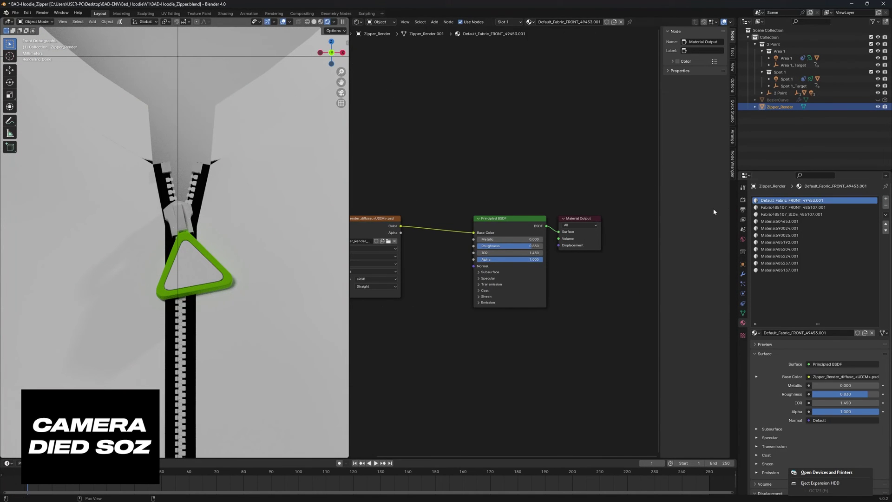
{"action": "left_click", "coordinate": [792, 214]}
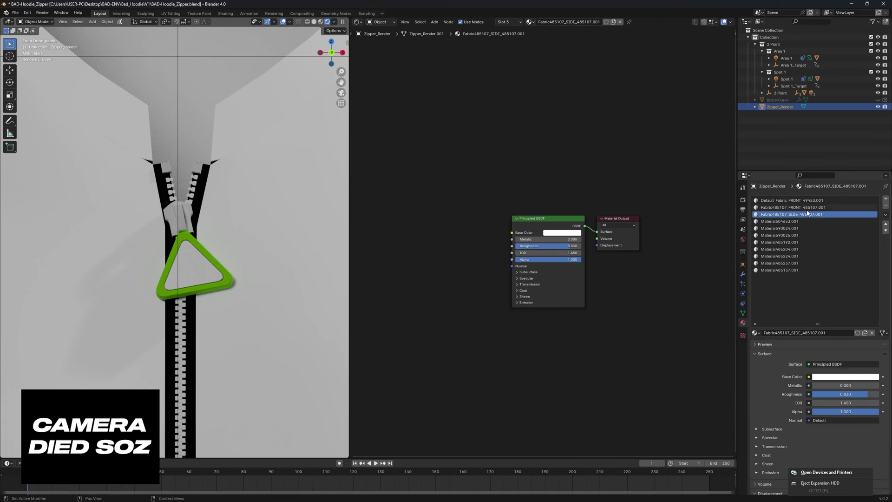
{"action": "left_click", "coordinate": [844, 208]}
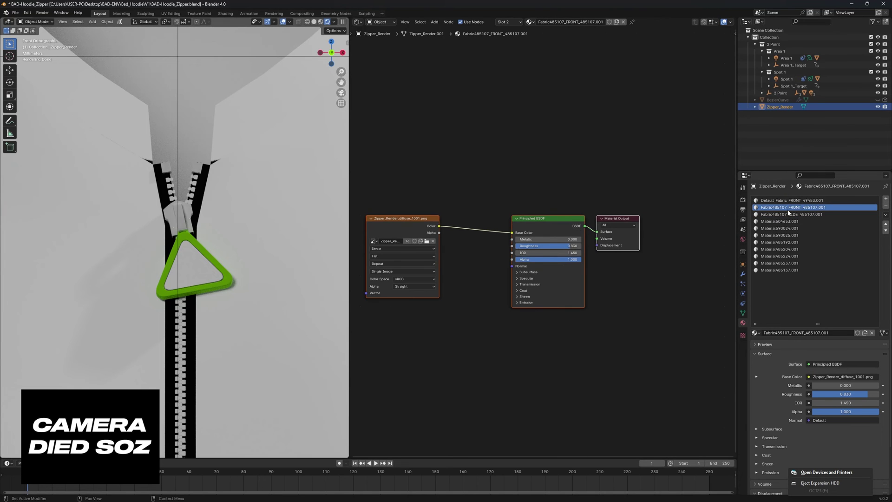
Remove all material slots from Zipper_Render except Material485137.001.
{"action": "left_click", "coordinate": [886, 206]}
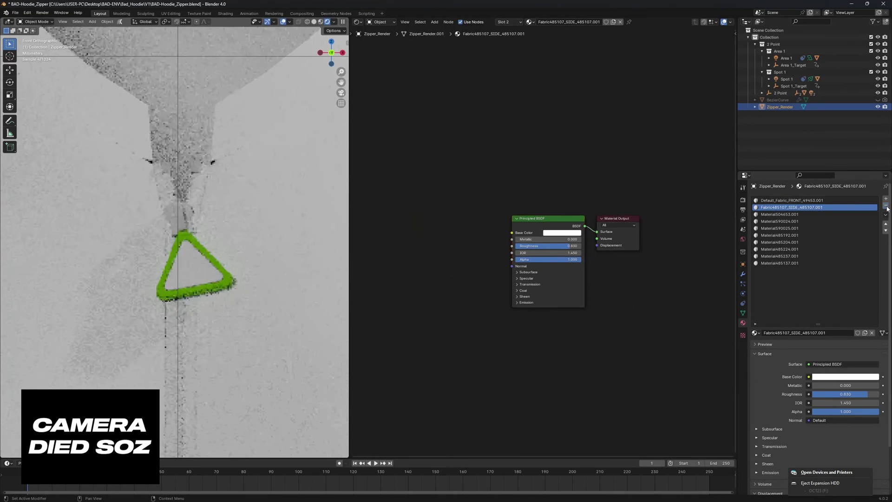
{"action": "left_click", "coordinate": [802, 201]}
{"action": "left_click", "coordinate": [886, 205]}
{"action": "left_click", "coordinate": [886, 205]}
{"action": "left_click", "coordinate": [885, 205]}
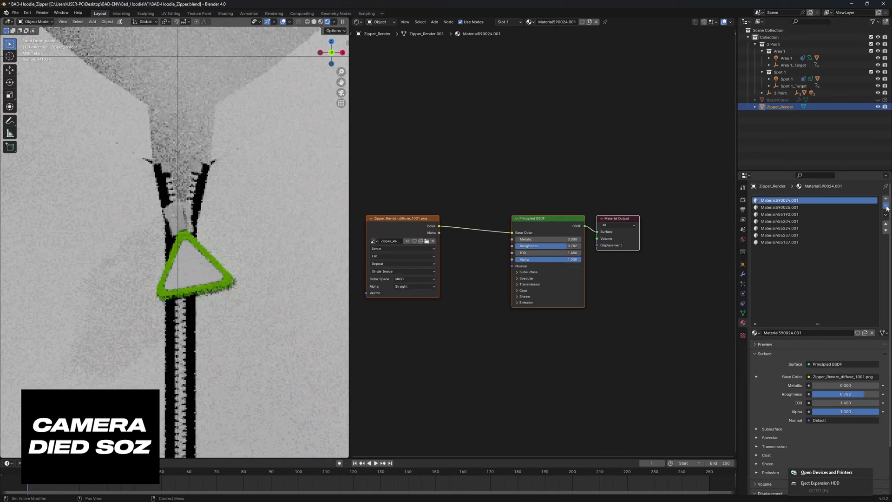
{"action": "left_click", "coordinate": [885, 205]}
{"action": "left_click", "coordinate": [885, 205]}
{"action": "left_click", "coordinate": [886, 206]}
{"action": "left_click", "coordinate": [885, 205]}
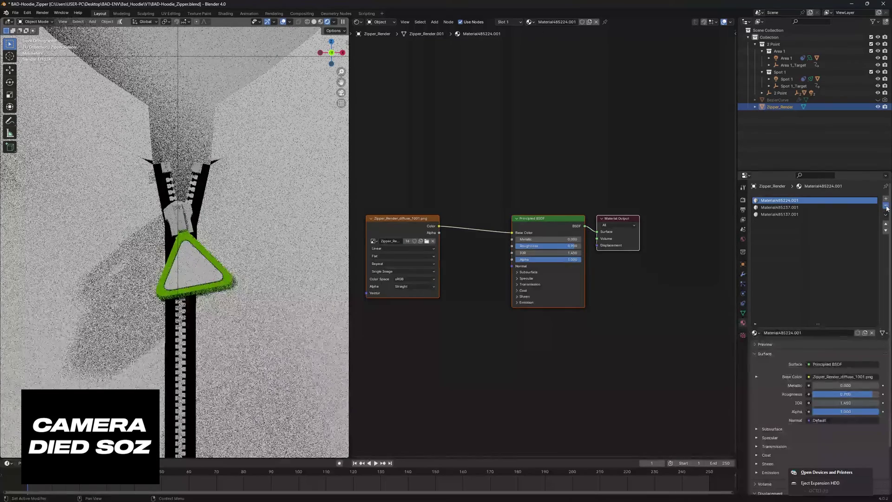
{"action": "left_click", "coordinate": [886, 206]}
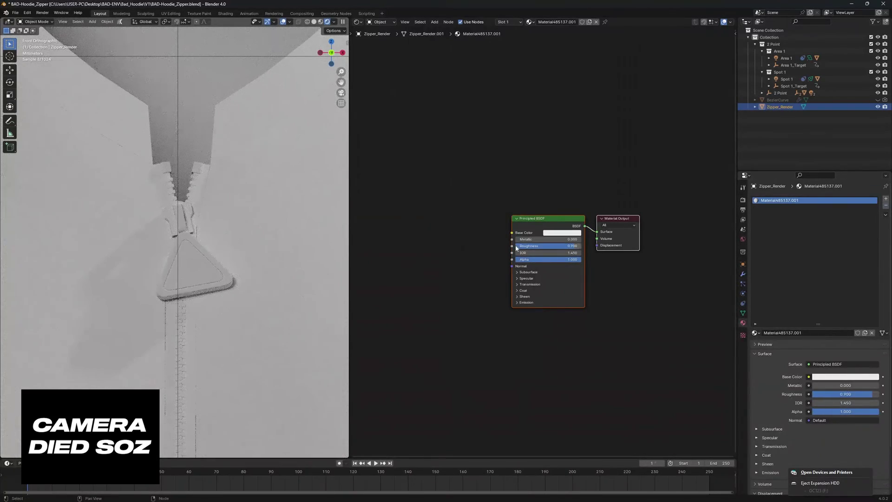
Connect an Image Texture node to the Principled BSDF's Base Color and load Zipper_Render_diffuse_1001.psd from the Desktop.
{"action": "left_click_drag", "start_coordinate": [491, 229], "coordinate": [438, 190]}
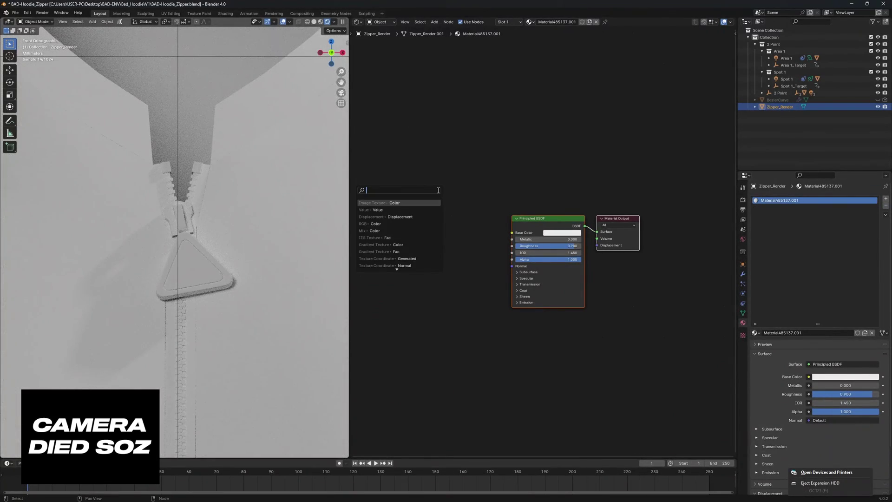
{"action": "left_click", "coordinate": [399, 202]}
{"action": "left_click", "coordinate": [453, 235]}
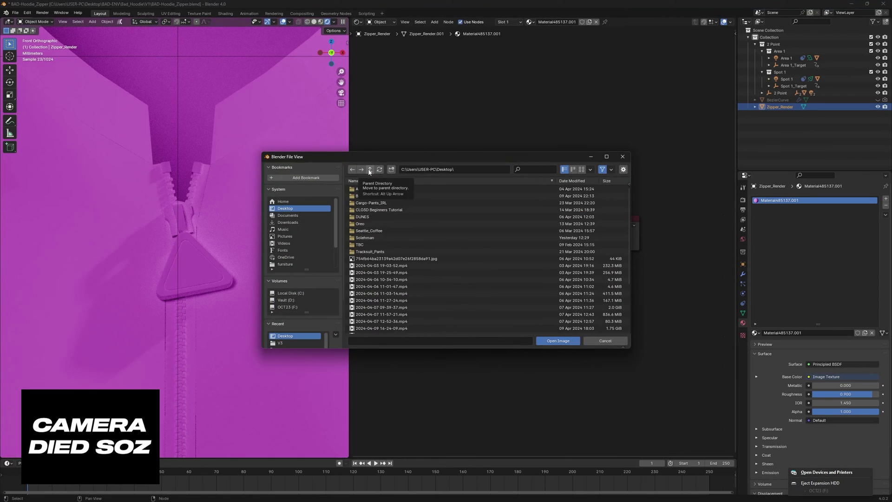
{"action": "scroll", "coordinate": [398, 229], "scroll_direction": "down", "scroll_amount": 5}
{"action": "left_click", "coordinate": [418, 330]}
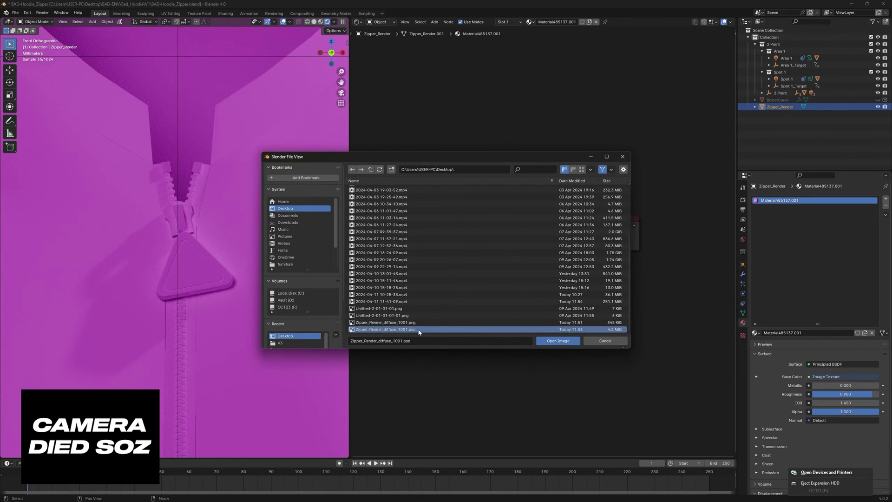
{"action": "left_click", "coordinate": [558, 340]}
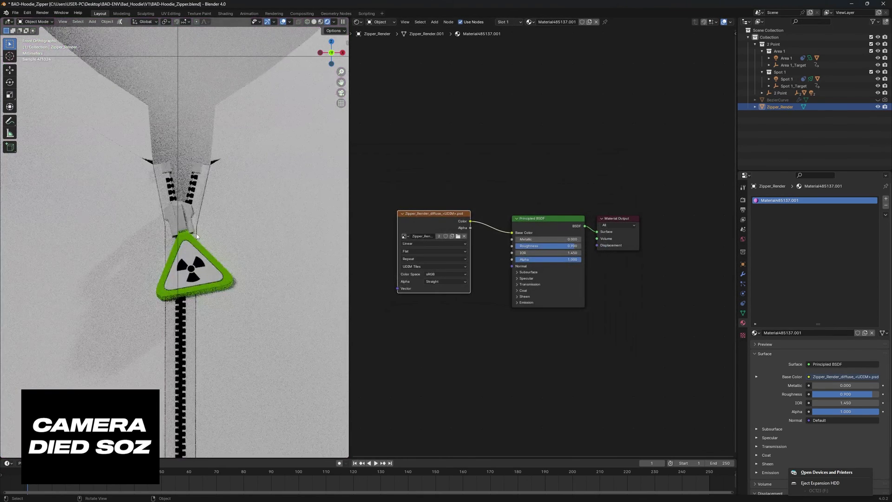
Widen the rendered view and examine the textured triangular puller and the zip from close up and from further away.
{"action": "scroll", "coordinate": [203, 277], "scroll_direction": "down", "scroll_amount": 4}
{"action": "scroll", "coordinate": [200, 270], "scroll_direction": "up", "scroll_amount": 8}
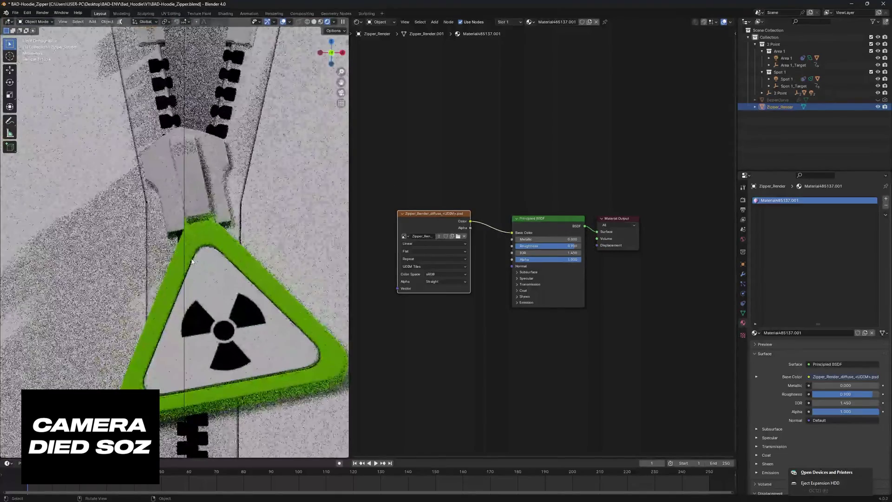
{"action": "scroll", "coordinate": [195, 251], "scroll_direction": "down", "scroll_amount": 5}
{"action": "scroll", "coordinate": [194, 255], "scroll_direction": "up", "scroll_amount": 4}
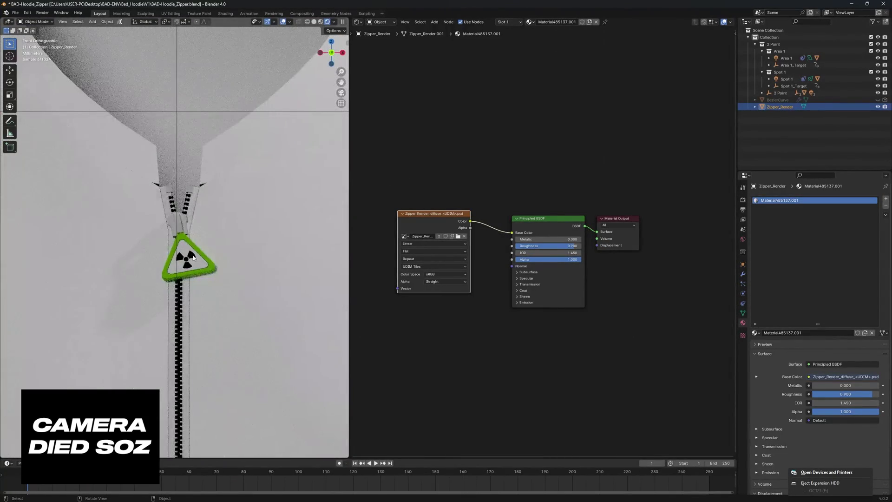
{"action": "scroll", "coordinate": [194, 257], "scroll_direction": "up", "scroll_amount": 6}
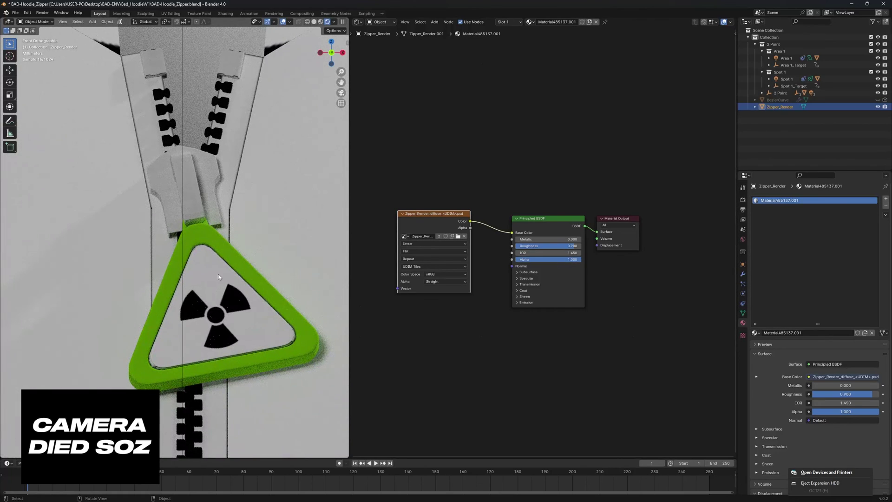
{"action": "left_click_drag", "start_coordinate": [349, 217], "coordinate": [509, 218]}
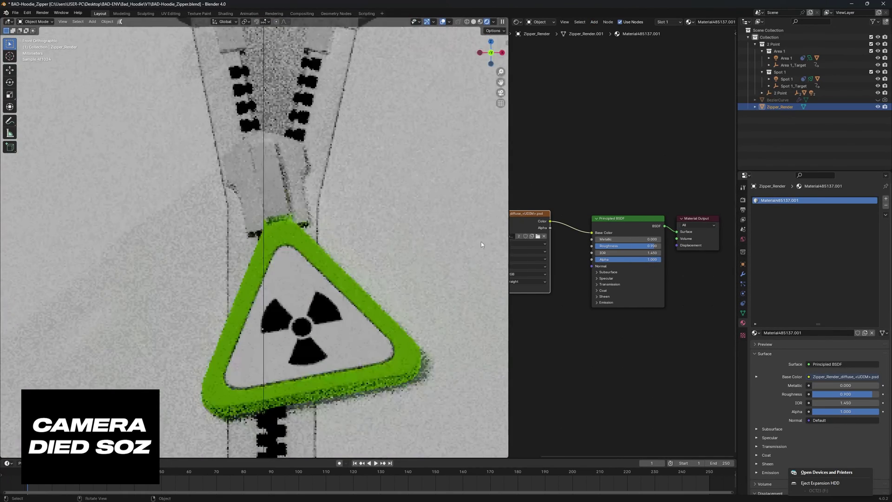
{"action": "scroll", "coordinate": [404, 246], "scroll_direction": "down", "scroll_amount": 5}
{"action": "scroll", "coordinate": [403, 248], "scroll_direction": "up", "scroll_amount": 1}
{"action": "scroll", "coordinate": [373, 256], "scroll_direction": "up", "scroll_amount": 4}
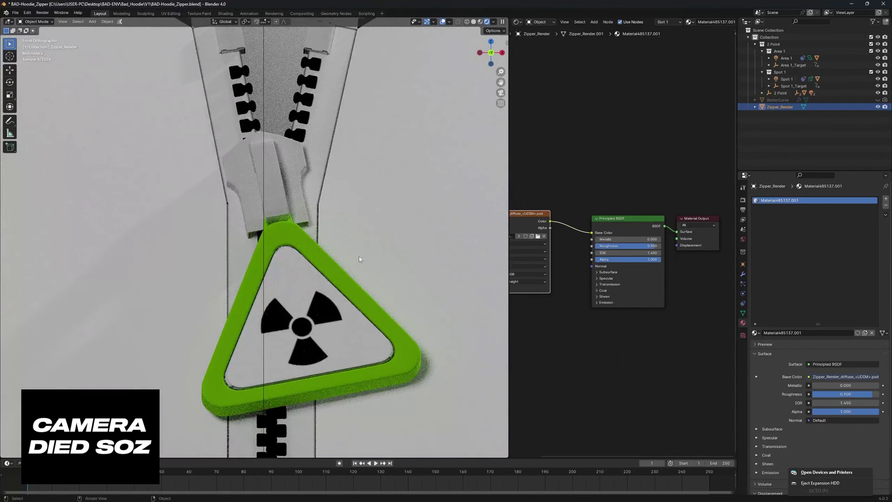
{"action": "scroll", "coordinate": [348, 253], "scroll_direction": "down", "scroll_amount": 5}
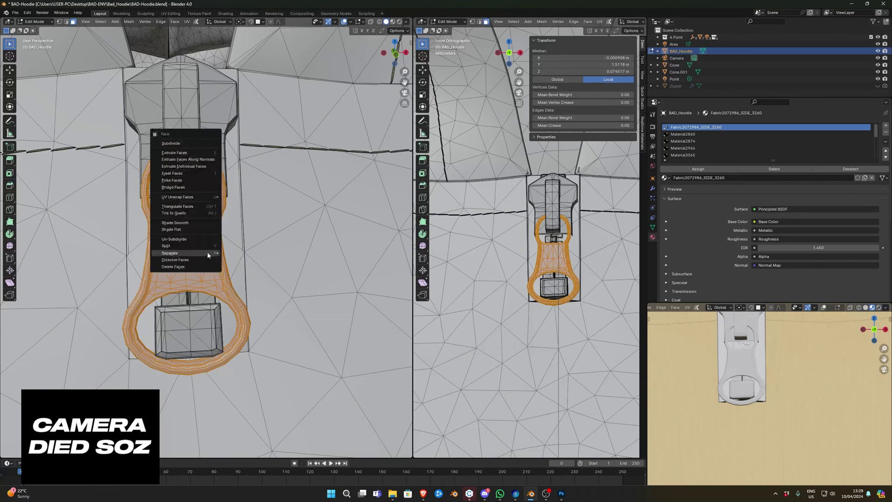
In the BAD-Hoodie file, separate the selected puller faces into their own object and shift it about 6.6 mm in the YZ plane.
{"action": "mouse_move", "coordinate": [195, 252]}
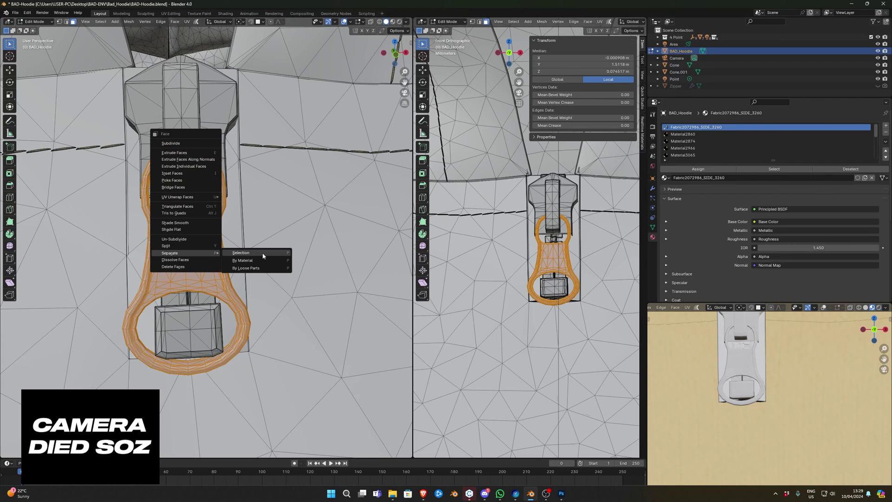
{"action": "left_click", "coordinate": [262, 252]}
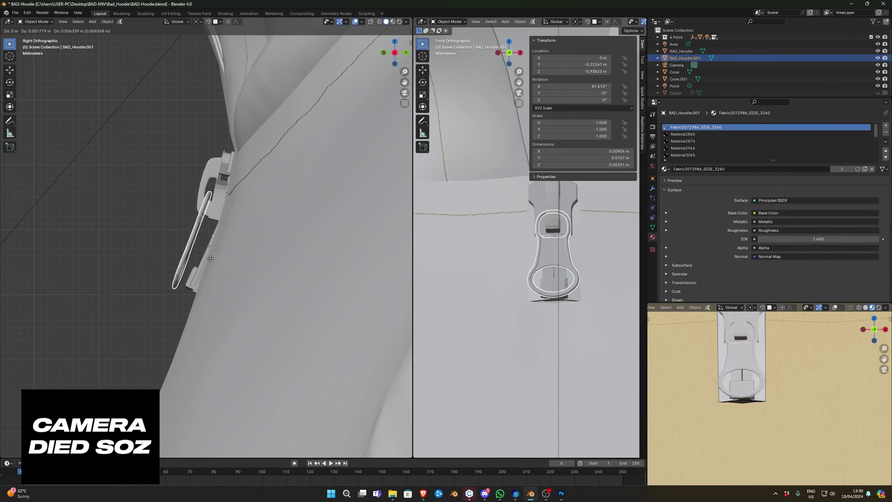
{"action": "left_click", "coordinate": [210, 258]}
{"action": "middle_click_drag", "start_coordinate": [210, 258], "coordinate": [272, 275]}
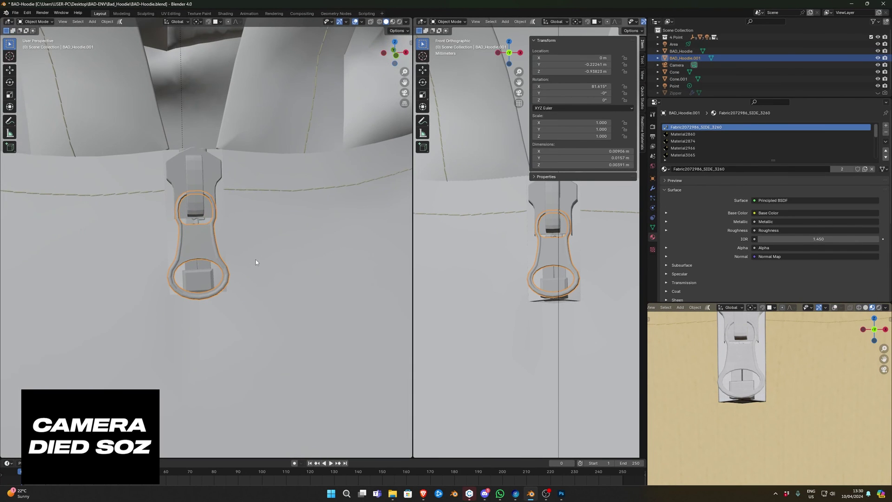
Unhide the triangular Zipper object and select it together with the separated puller BAD_Hoodie.001.
{"action": "left_click", "coordinate": [878, 93]}
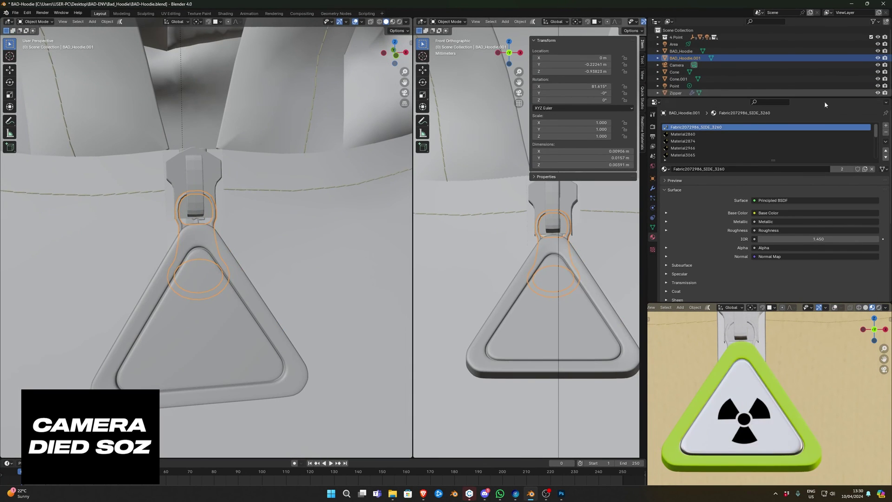
{"action": "left_click", "coordinate": [246, 273]}
{"action": "middle_click_drag", "start_coordinate": [246, 273], "coordinate": [225, 269]}
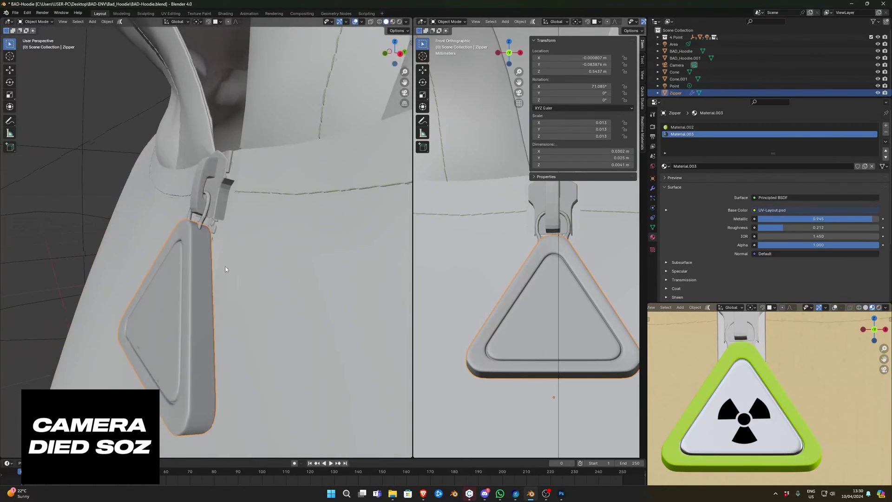
{"action": "left_click", "coordinate": [202, 221], "text": "shift"}
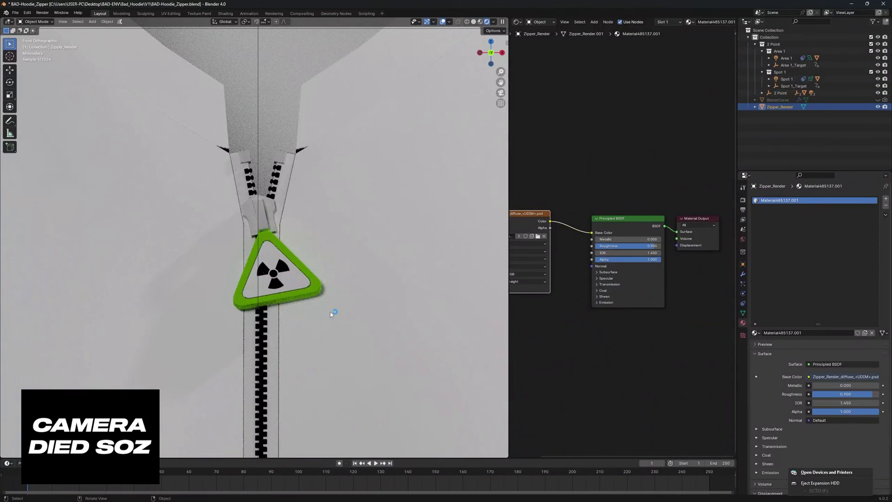
{"action": "scroll", "coordinate": [330, 311], "scroll_direction": "up", "scroll_amount": 3}
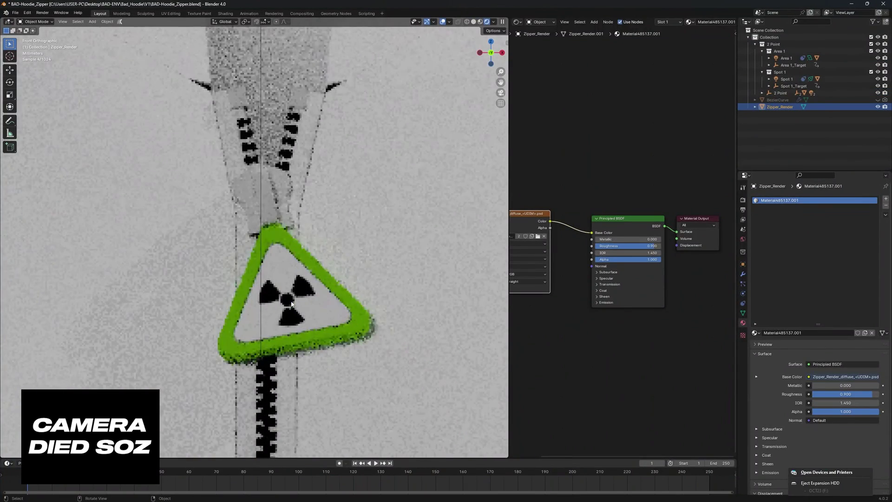